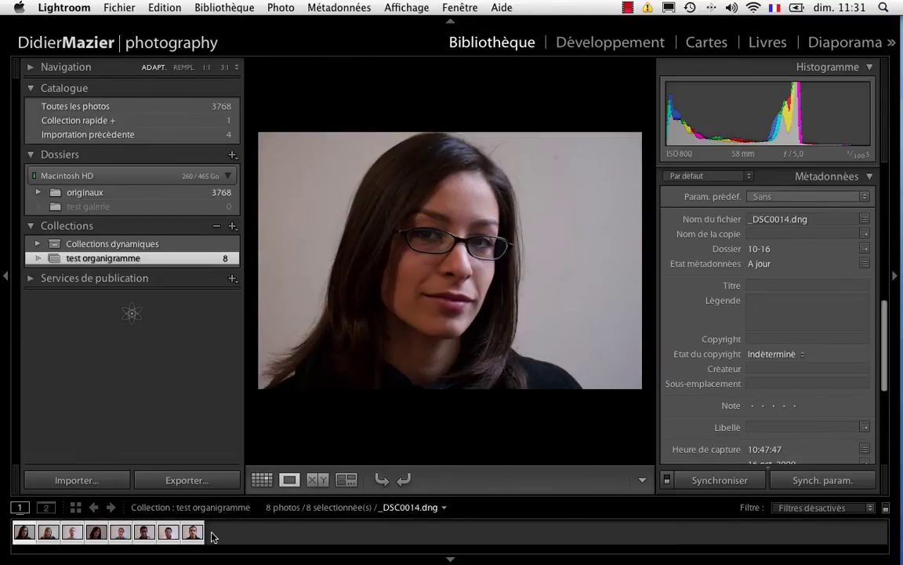
- Show all eight portraits in Survey view and hide the left panel to widen them
left_click(347, 480)
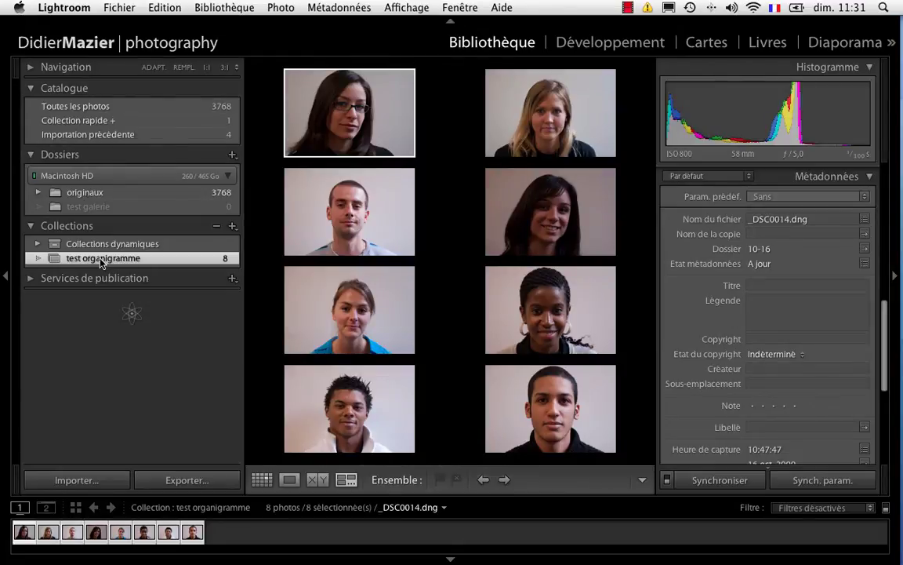
left_click(5, 276)
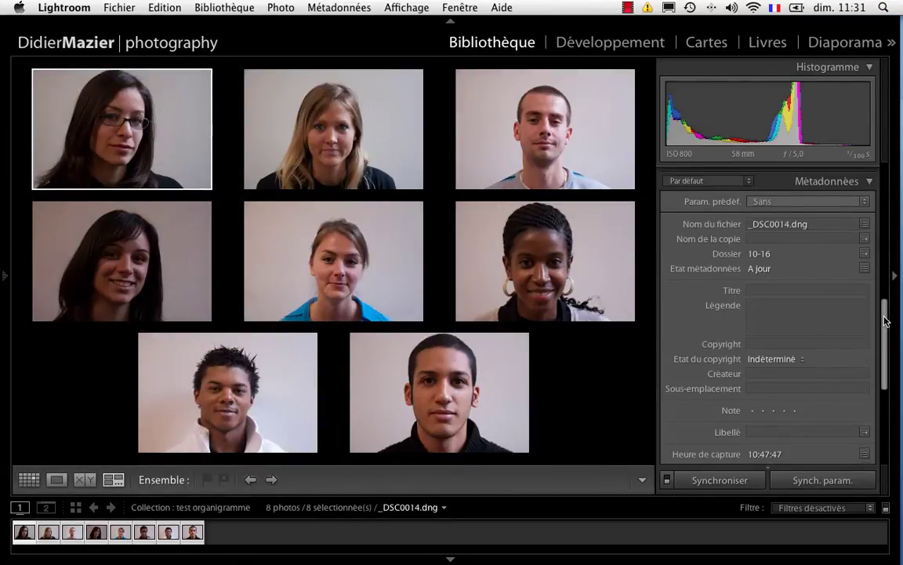
left_click_drag(884, 317, 888, 247)
scroll(889, 247, "down", 5)
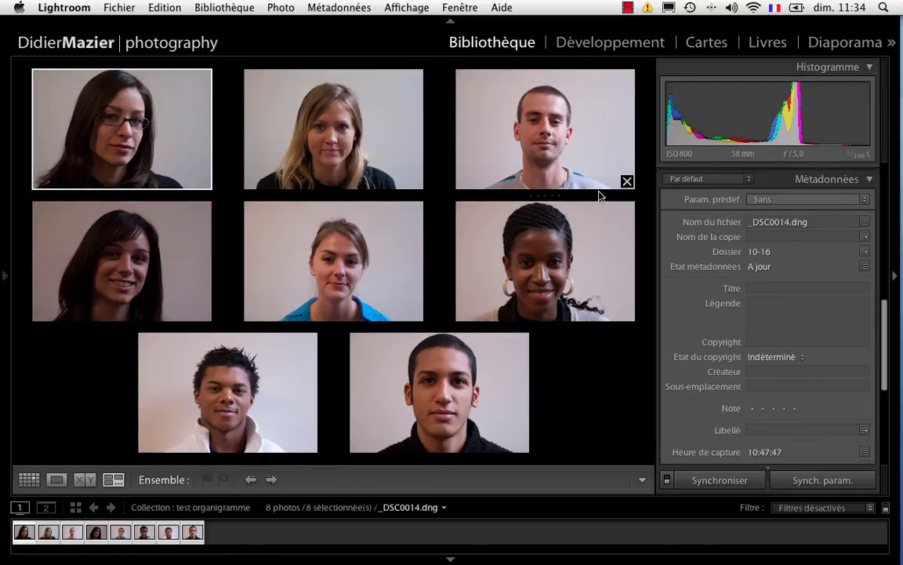
mouse_move(901, 99)
left_click(892, 43)
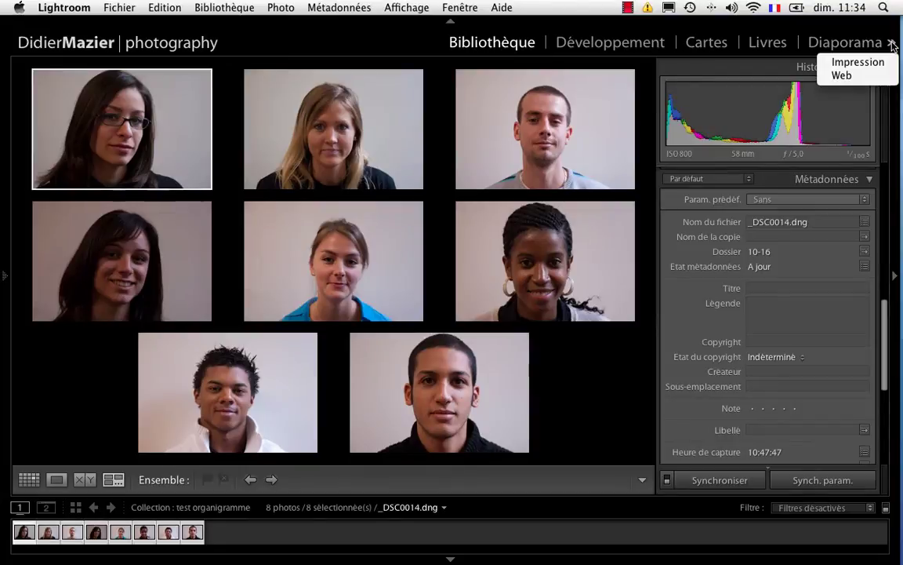
- Switch to the Web module to build a gallery of the portraits
left_click(843, 75)
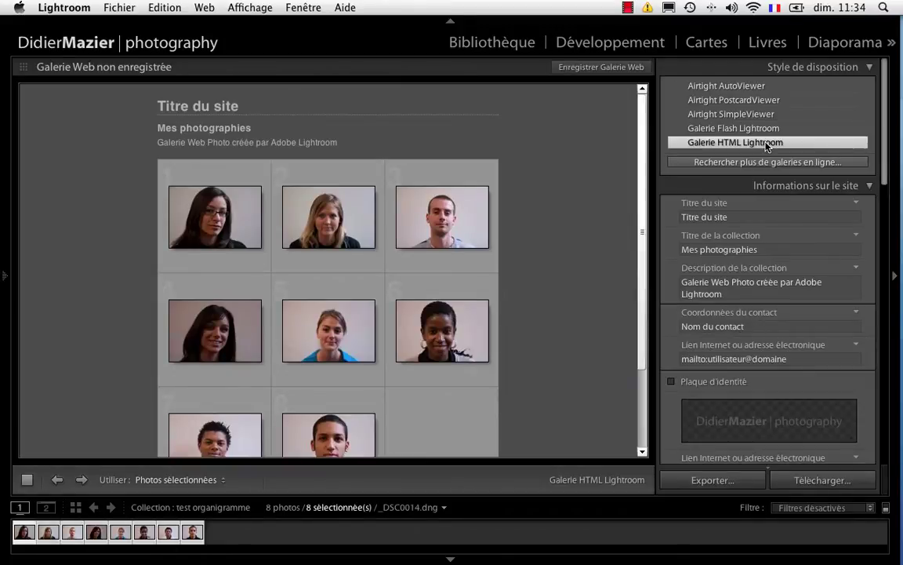
scroll(767, 146, "down", 1)
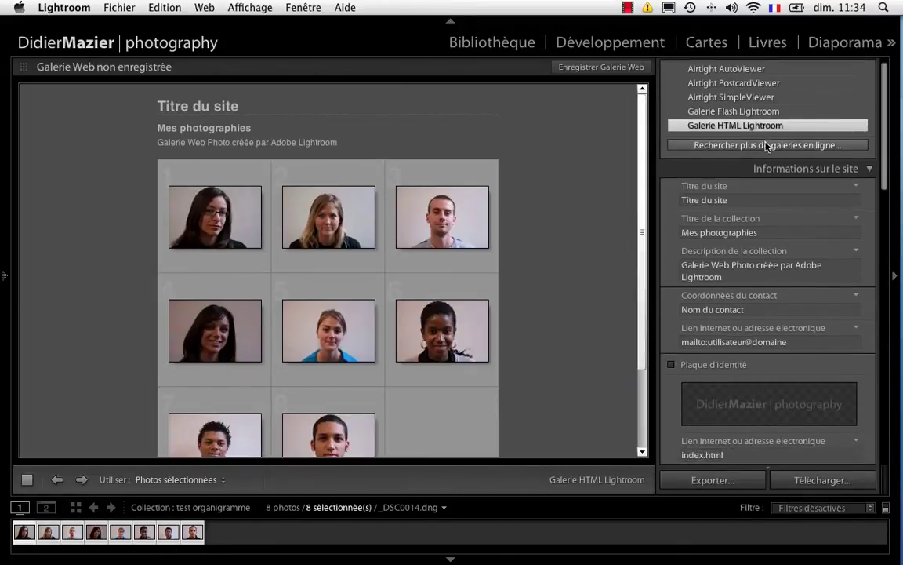
scroll(766, 145, "up", 1)
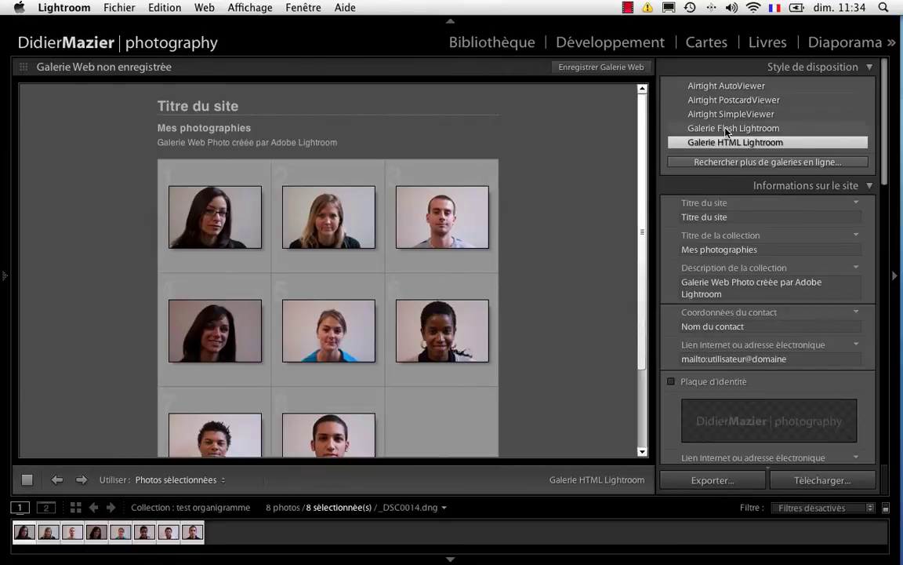
- Try the Flash and Airtight SimpleViewer layouts, preview a few portraits, then return to HTML
left_click(726, 129)
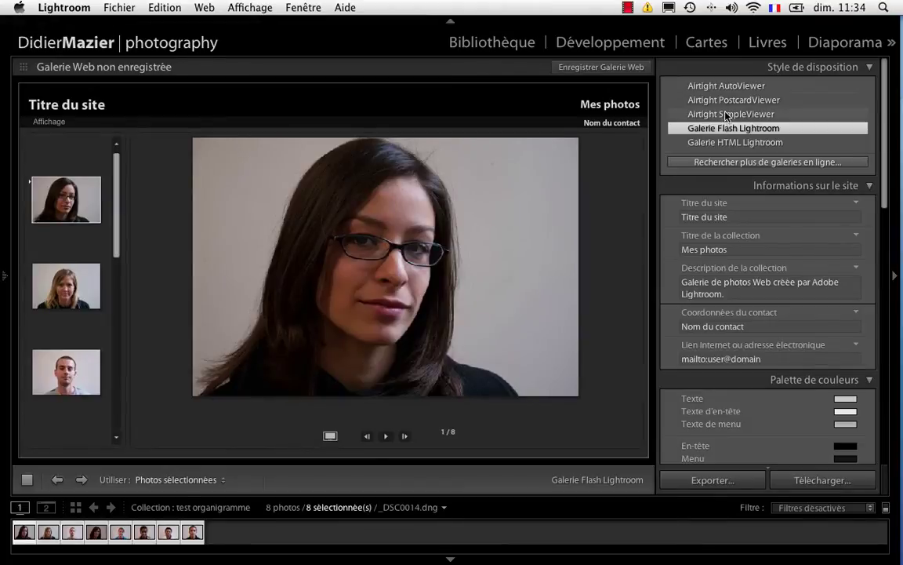
left_click(726, 114)
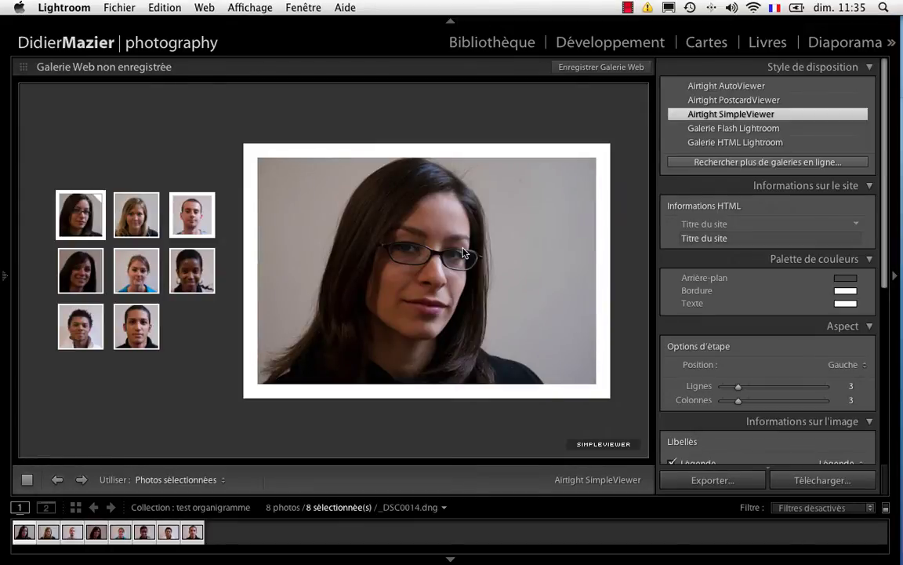
left_click(149, 221)
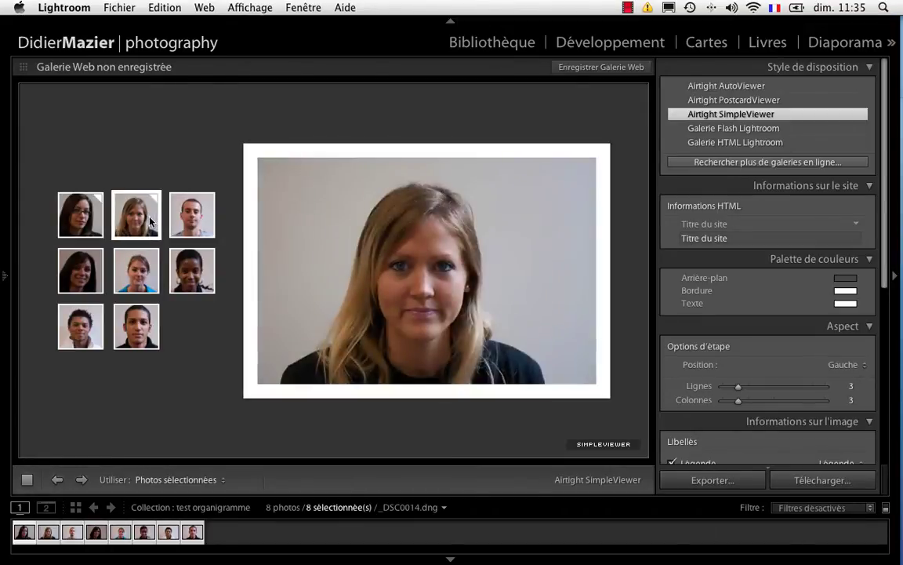
left_click(187, 217)
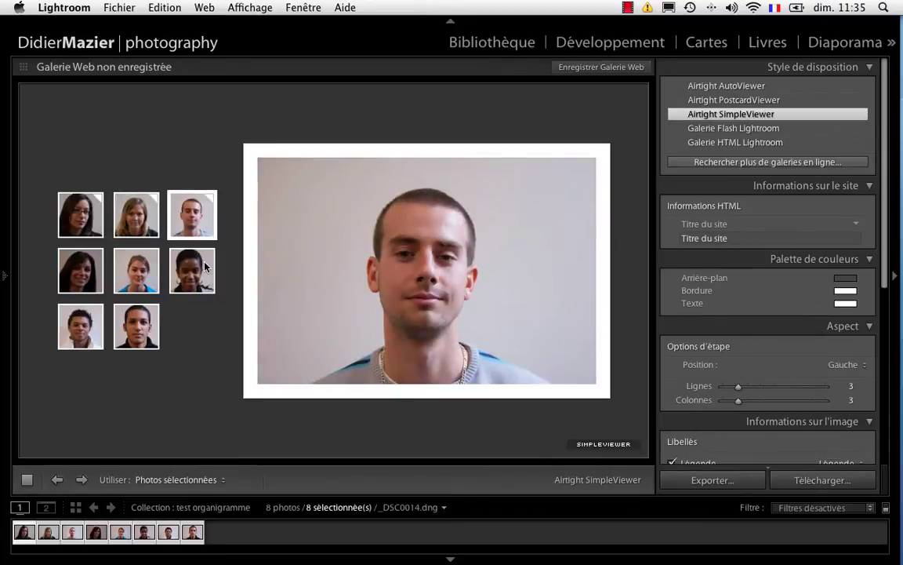
left_click(205, 267)
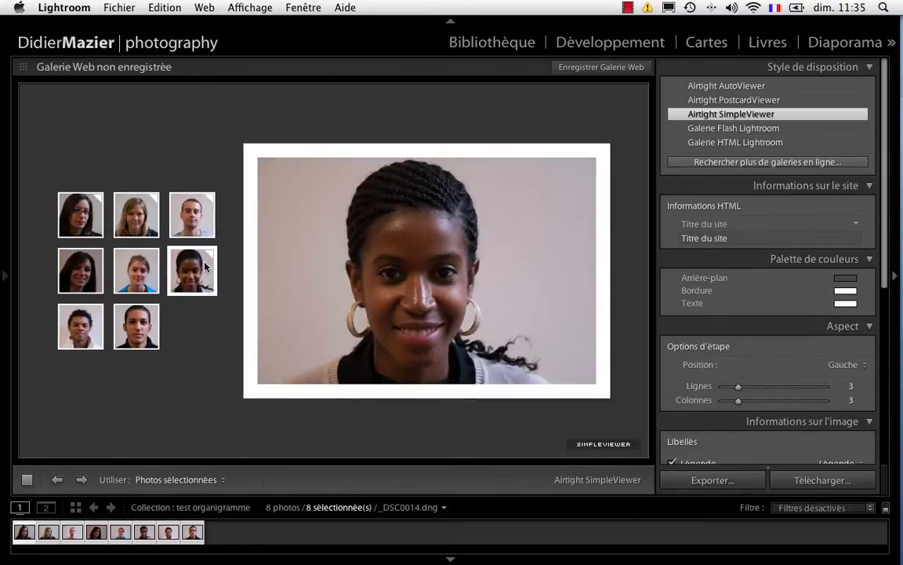
left_click(735, 142)
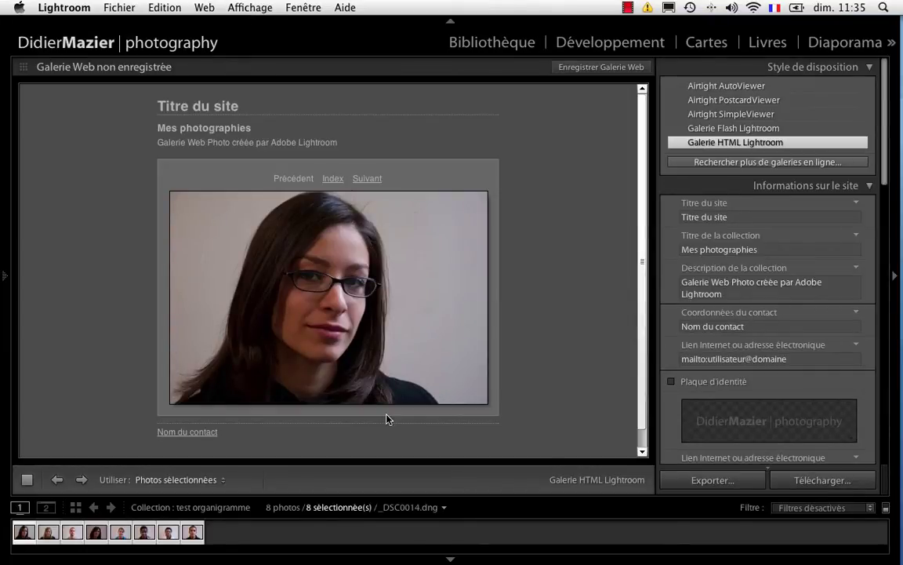
- Set the site title to 'Le Boulon Zingué'
left_click(759, 218)
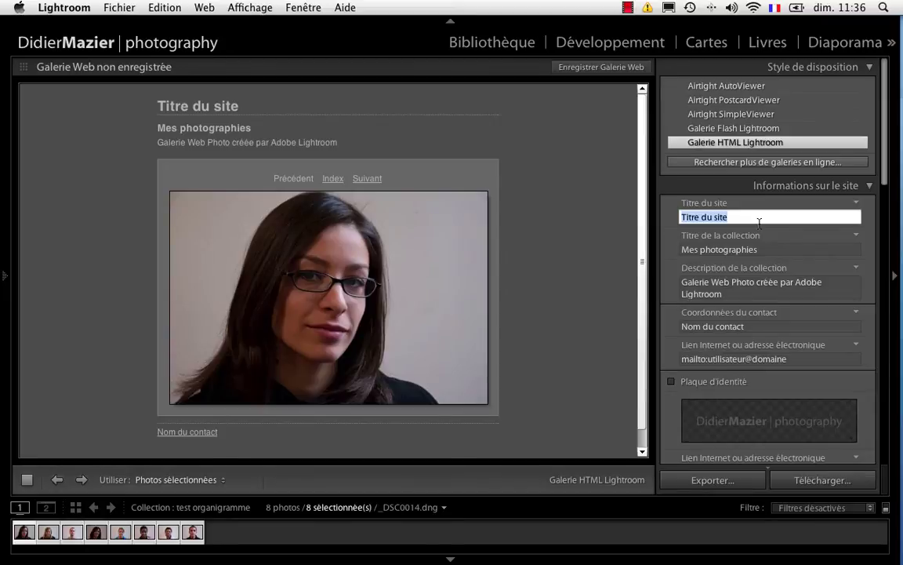
type("Le Boulon")
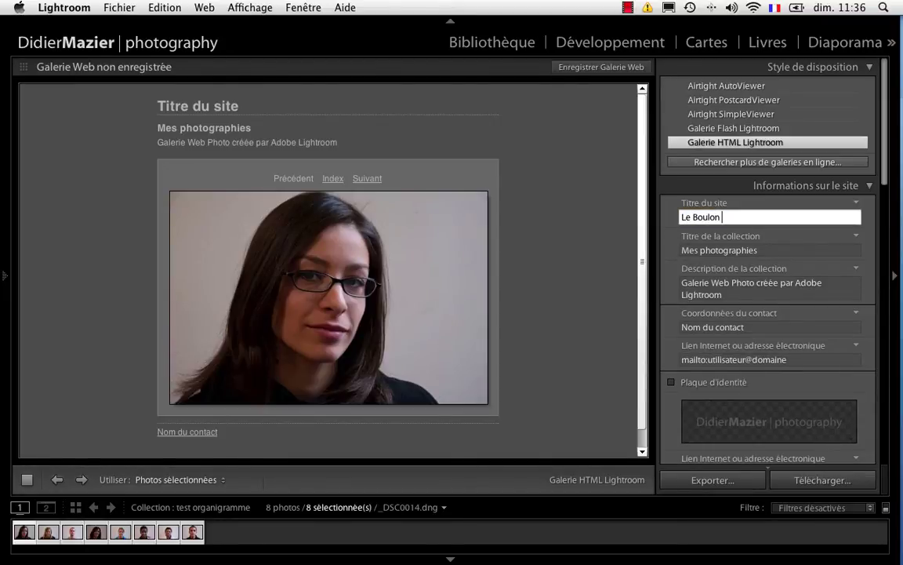
type(" Zingué")
left_click(762, 236)
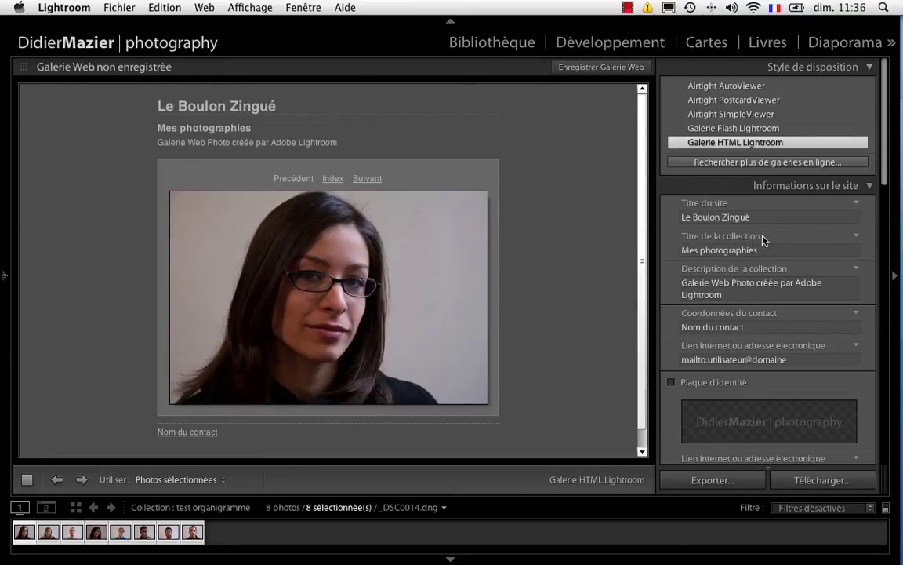
- Change the collection title to 'L'équipe DRH', correcting a mistyped letter
left_click(856, 236)
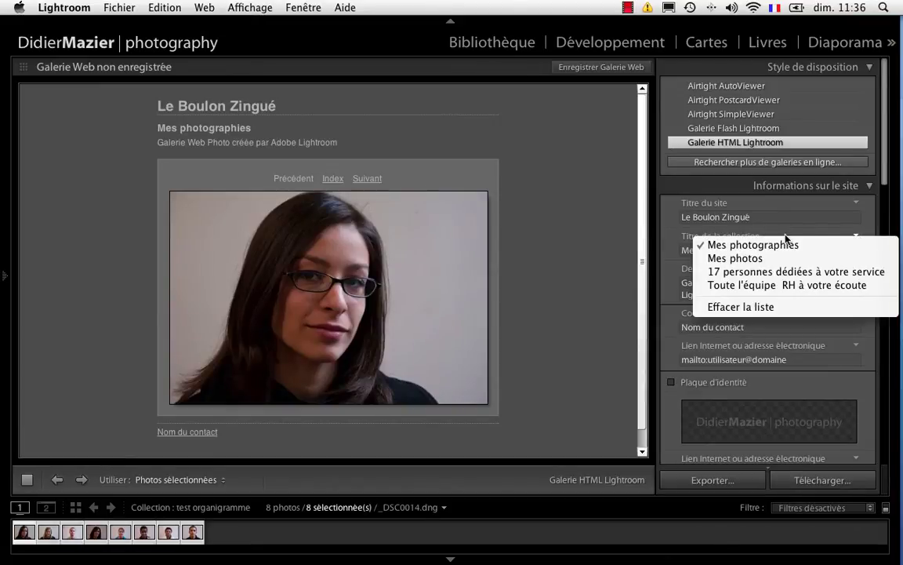
left_click(700, 243)
left_click(693, 250)
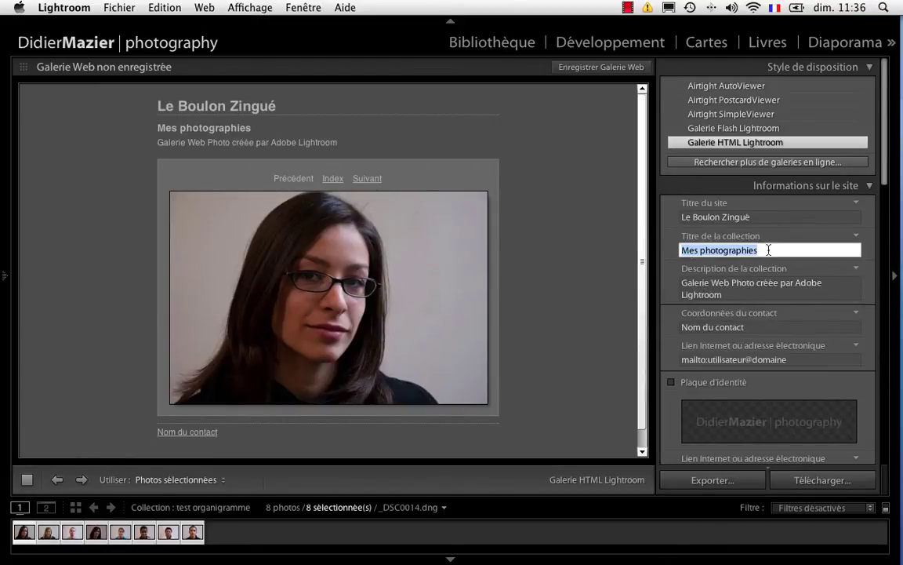
type("L'é")
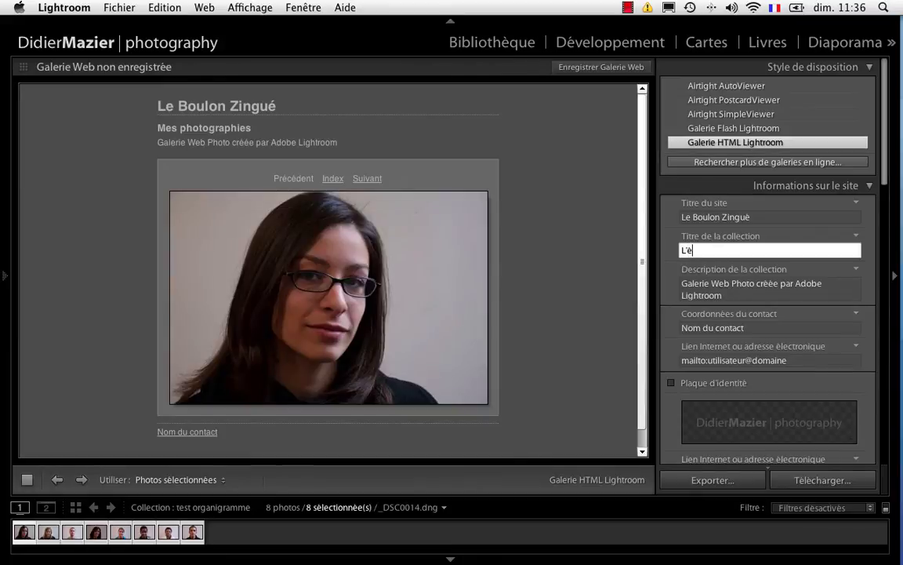
type("quipe DRH")
left_click(695, 250)
key("BackSpace")
type("q")
key("Return")
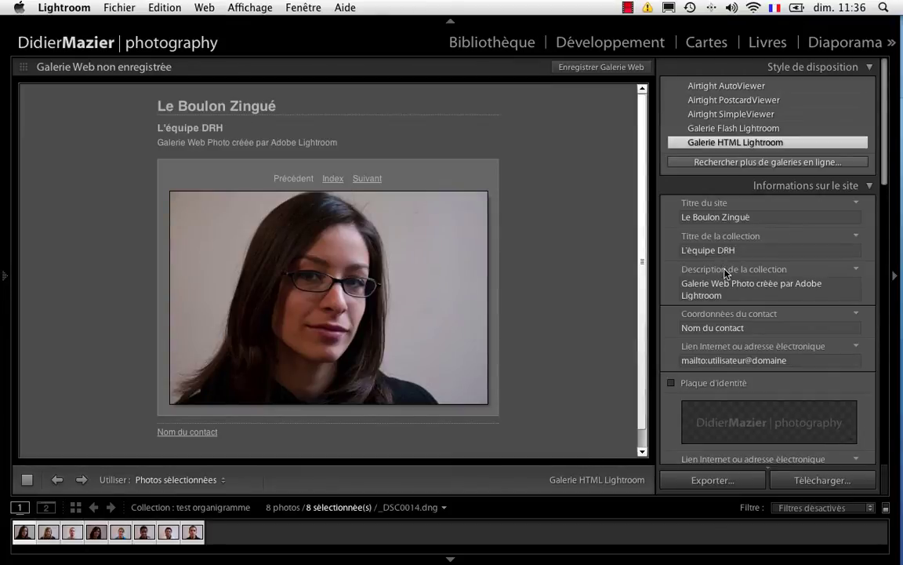
- Enter the collection description '17 personnes à votre service...'
left_click(753, 290)
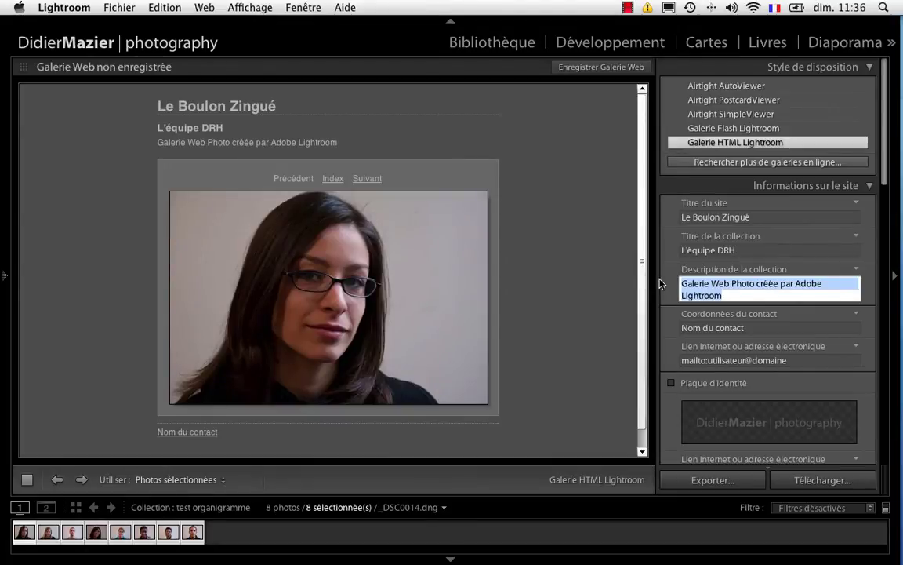
type("17 pe")
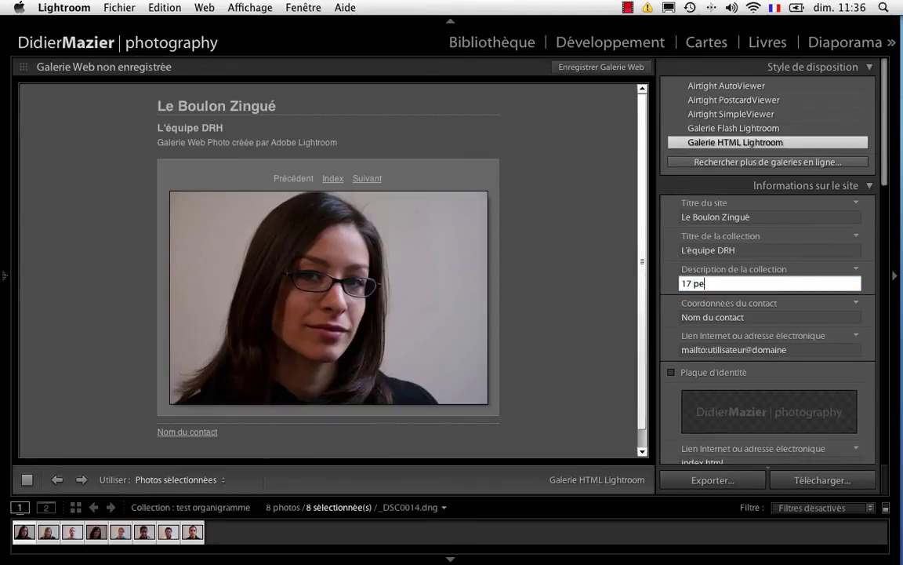
type("rsonnes à votre service")
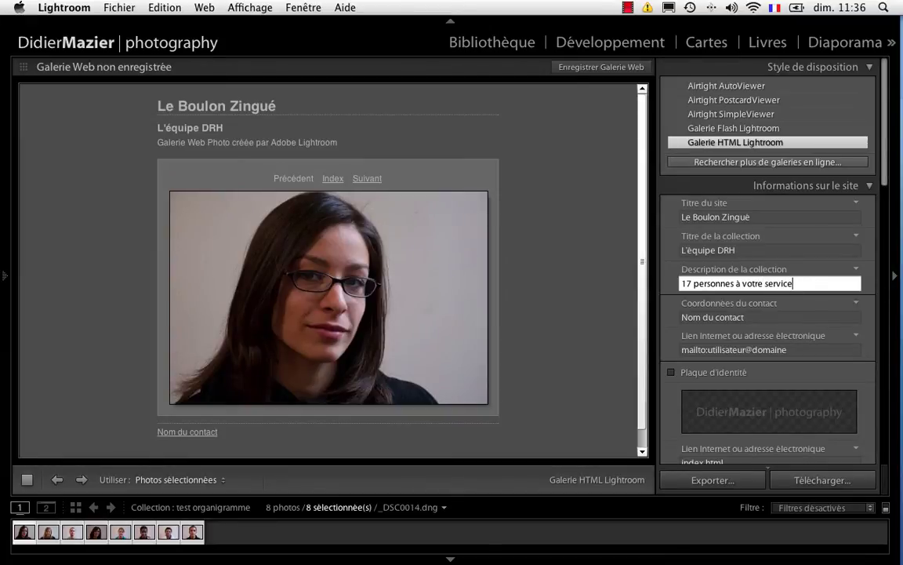
type("...")
left_click(750, 303)
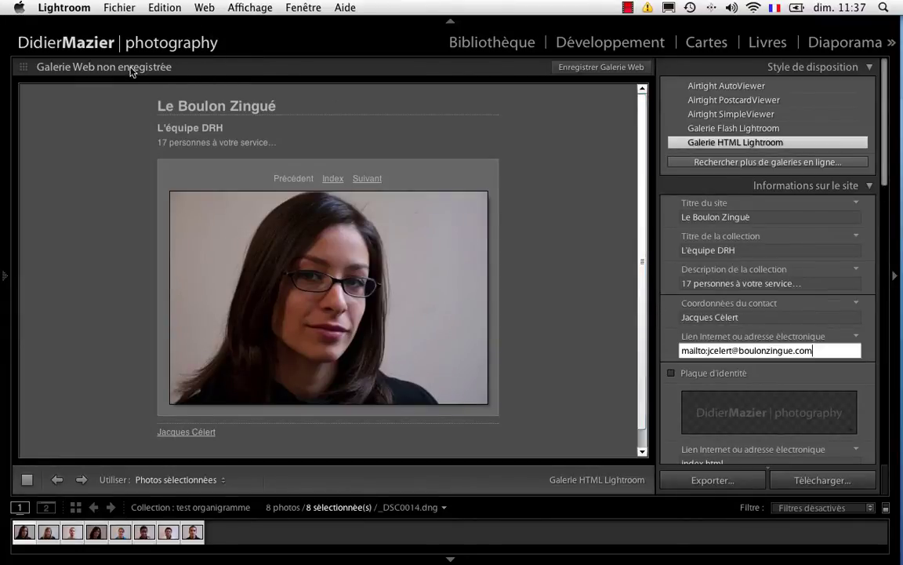
left_click(591, 69)
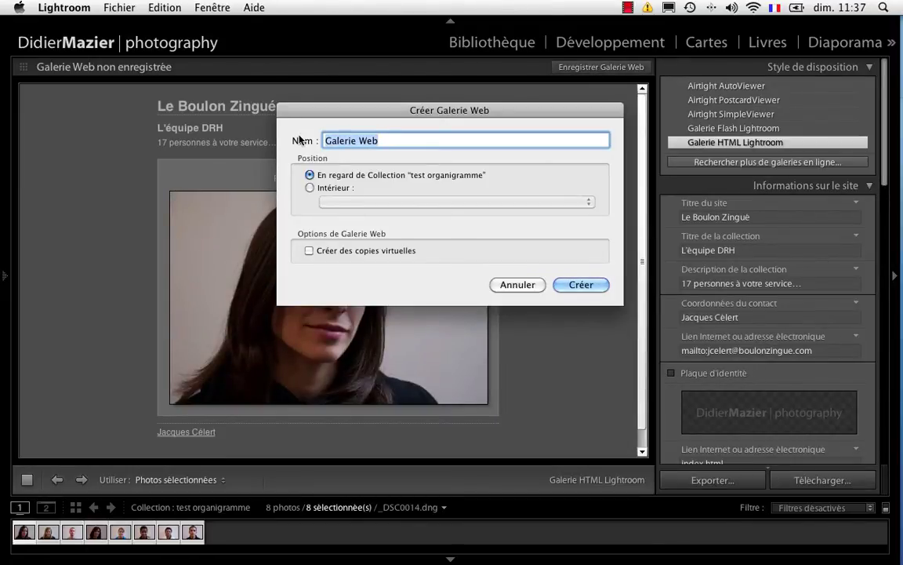
- Save the web gallery as 'DRH-Boulon Zingué' and go back to the Library
type("DRH-")
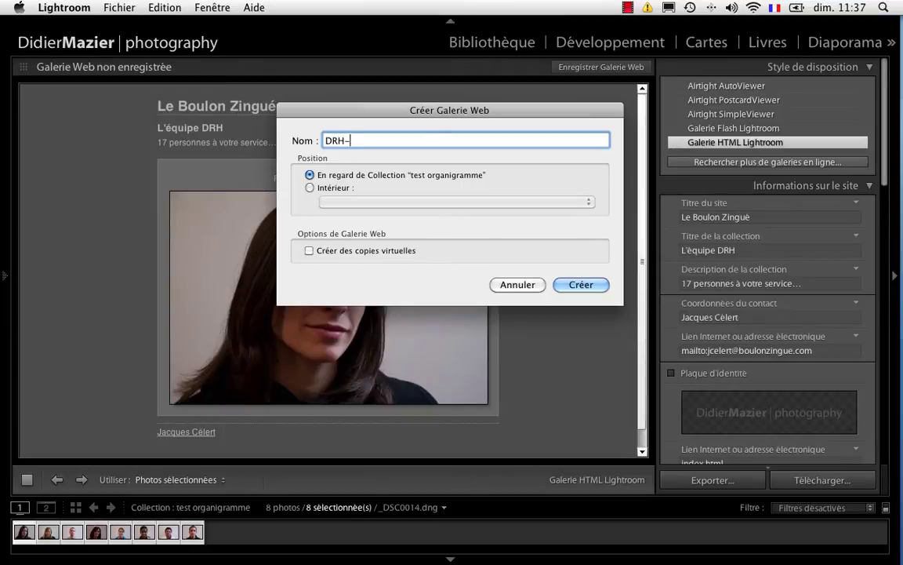
type("Boulon Zingué")
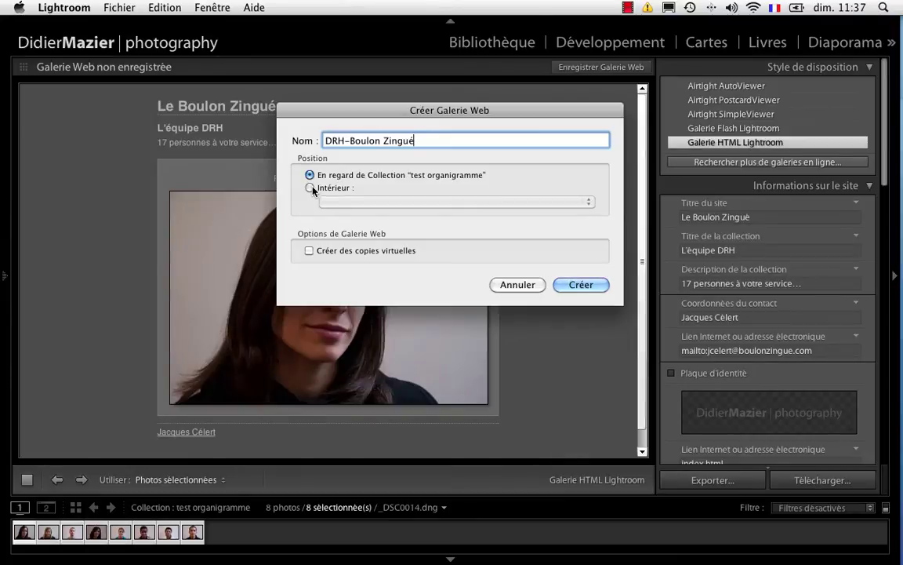
left_click(566, 286)
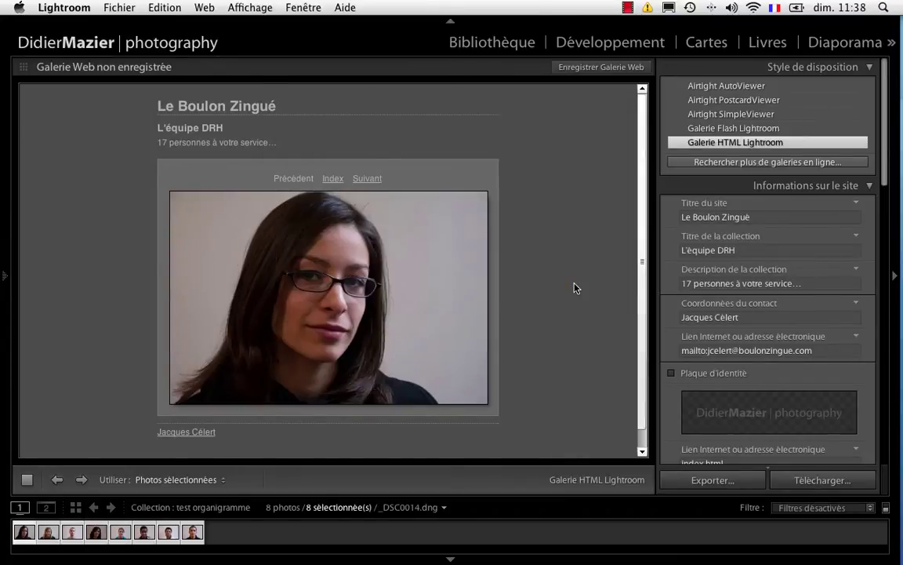
scroll(112, 450, "down", 3)
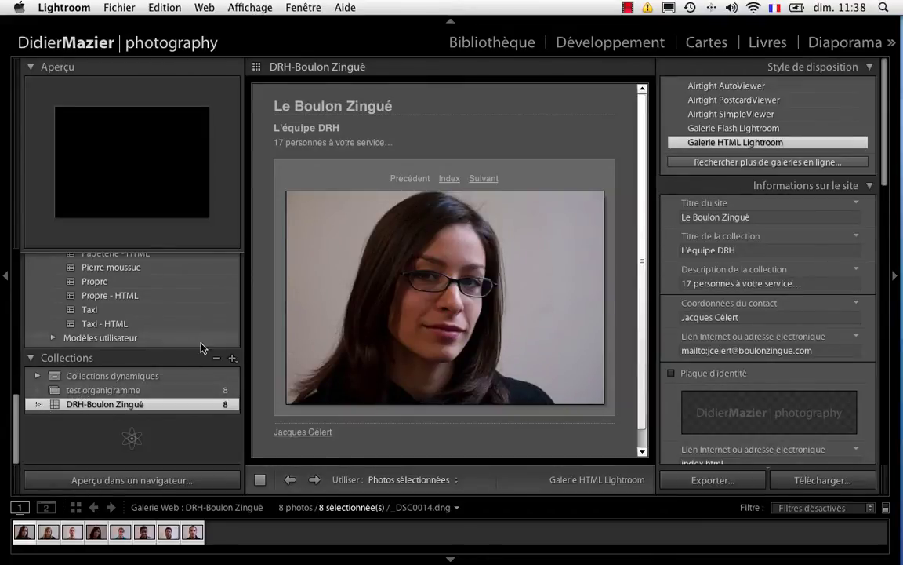
left_click(6, 278)
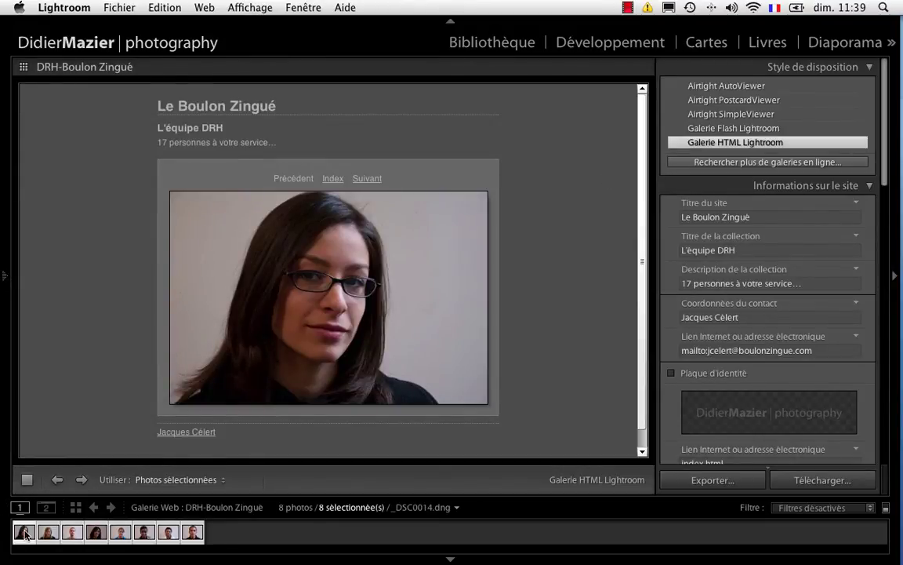
left_click(496, 43)
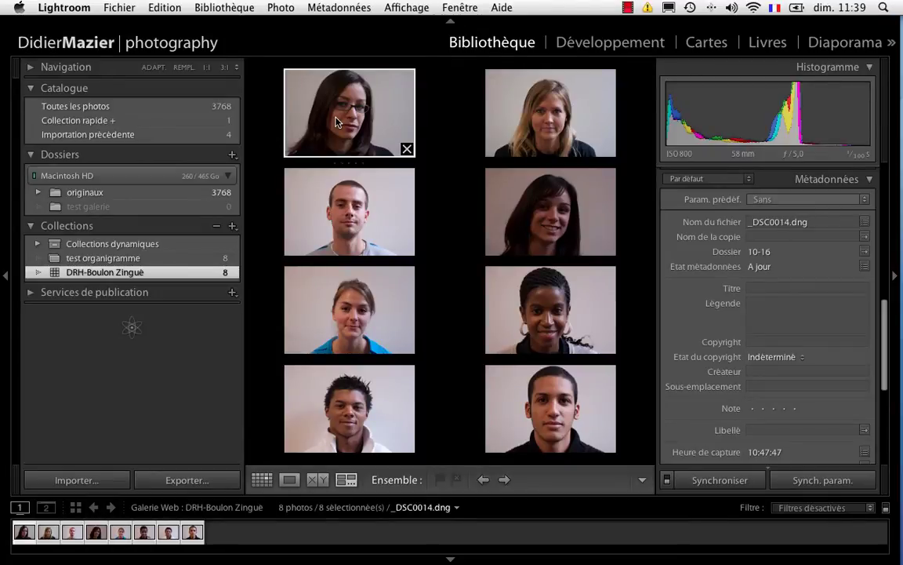
- Enter the person's full name as the first portrait's title
left_click(764, 290)
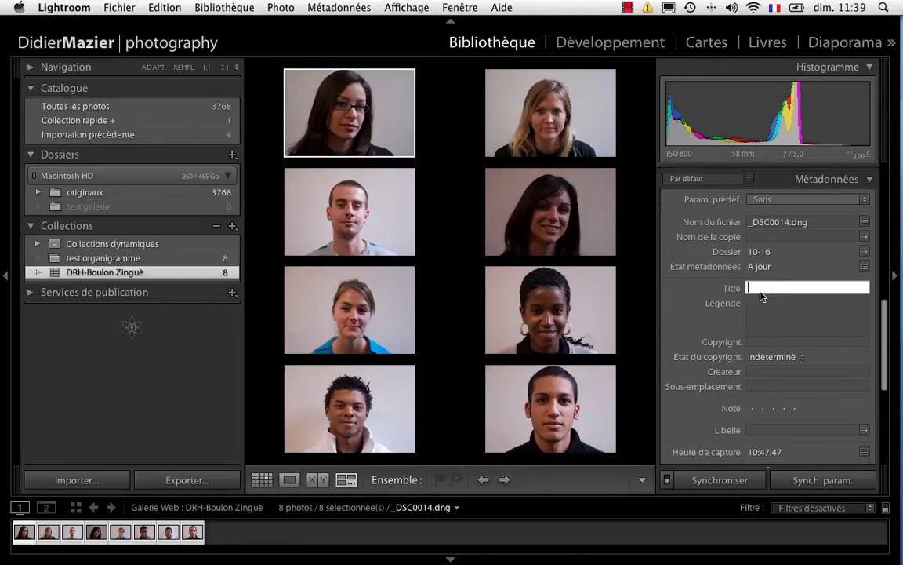
mouse_move(902, 413)
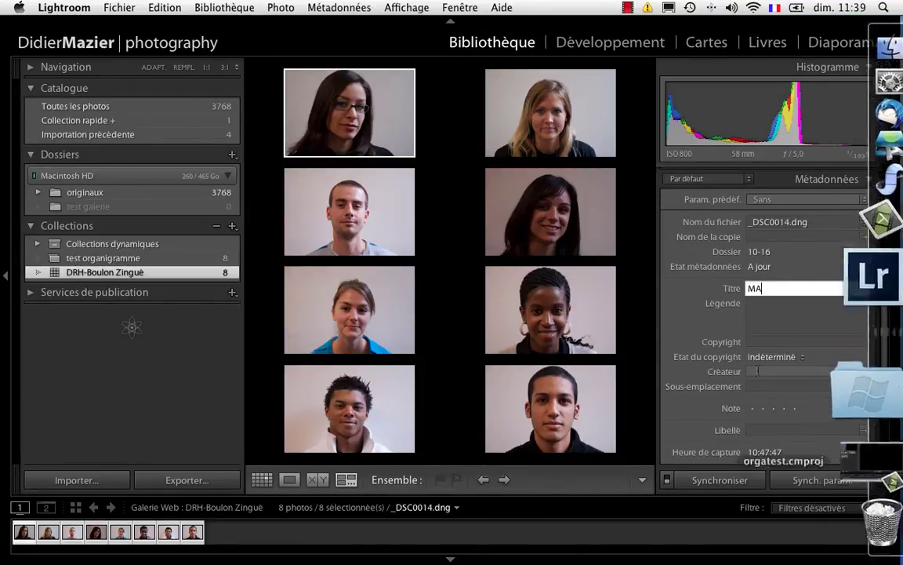
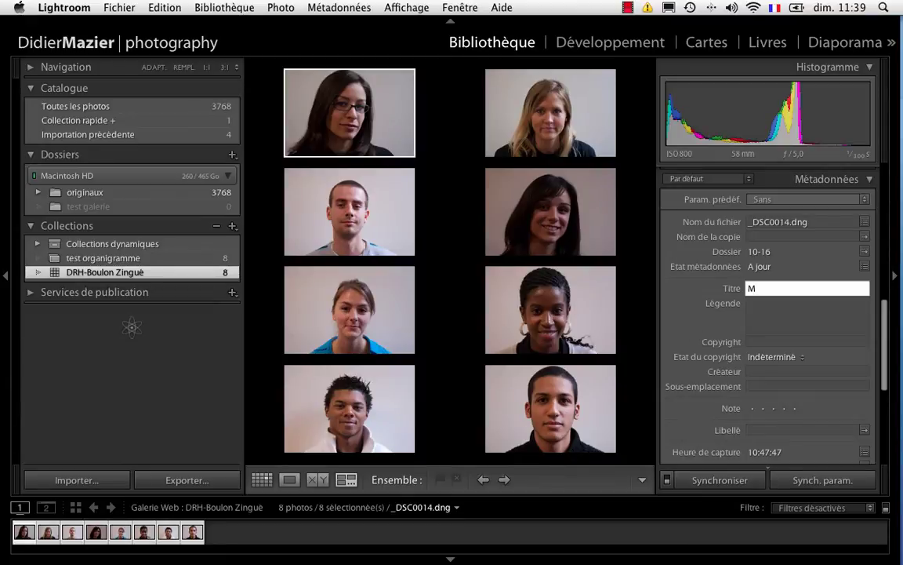
- Write a three-line caption: 'Directrice Général', the phone number, and the e-mail address
left_click(774, 308)
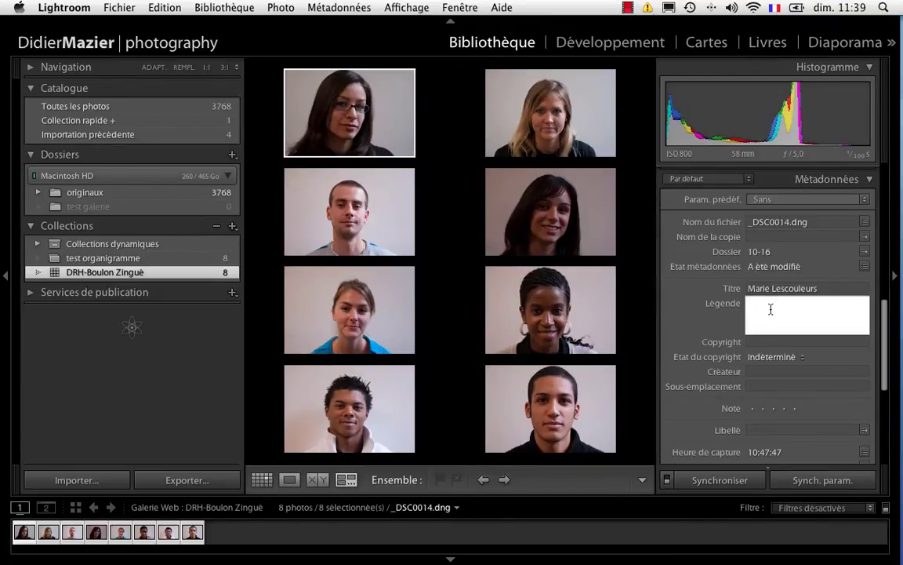
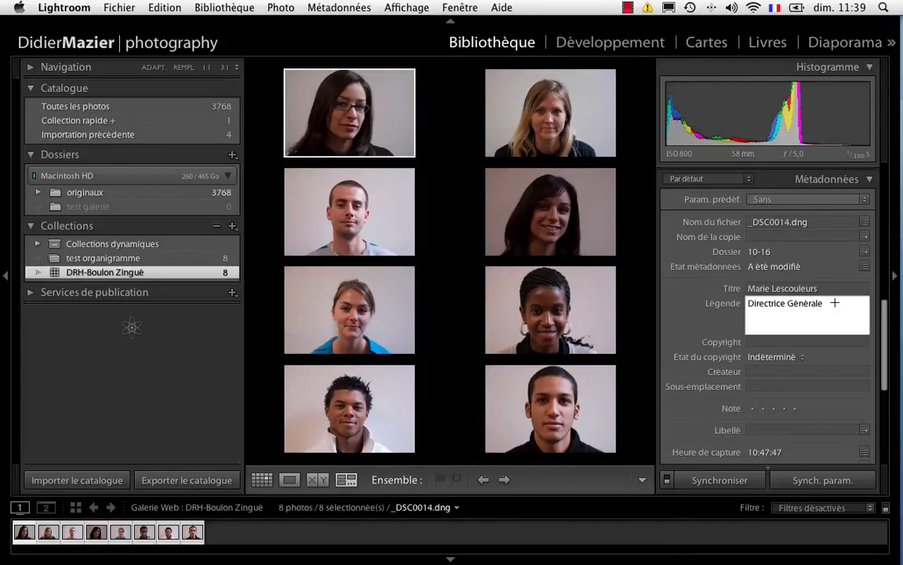
key("alt+Return")
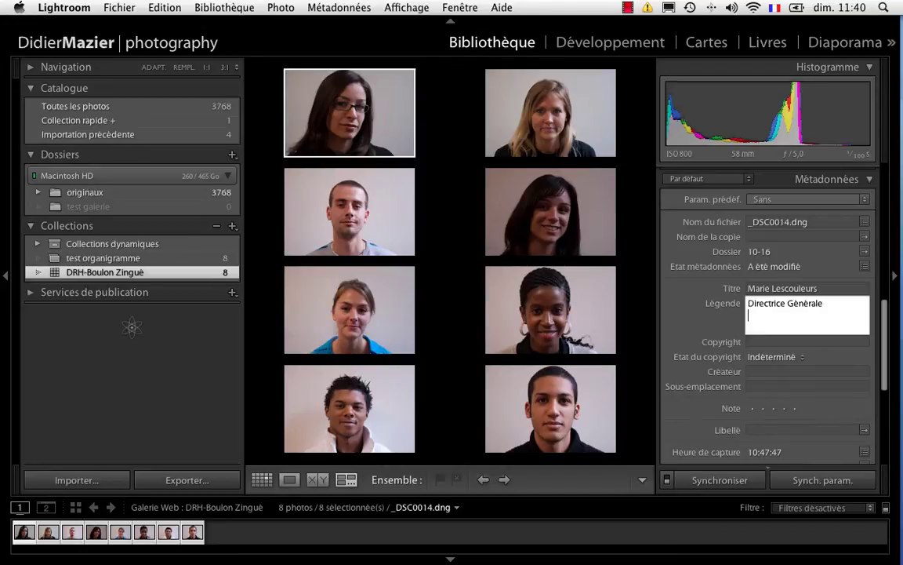
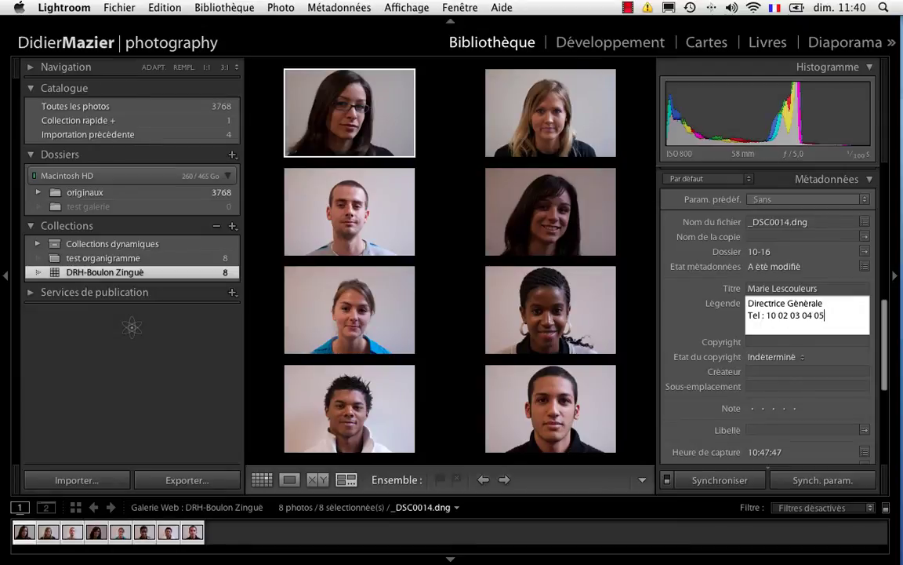
key("Return")
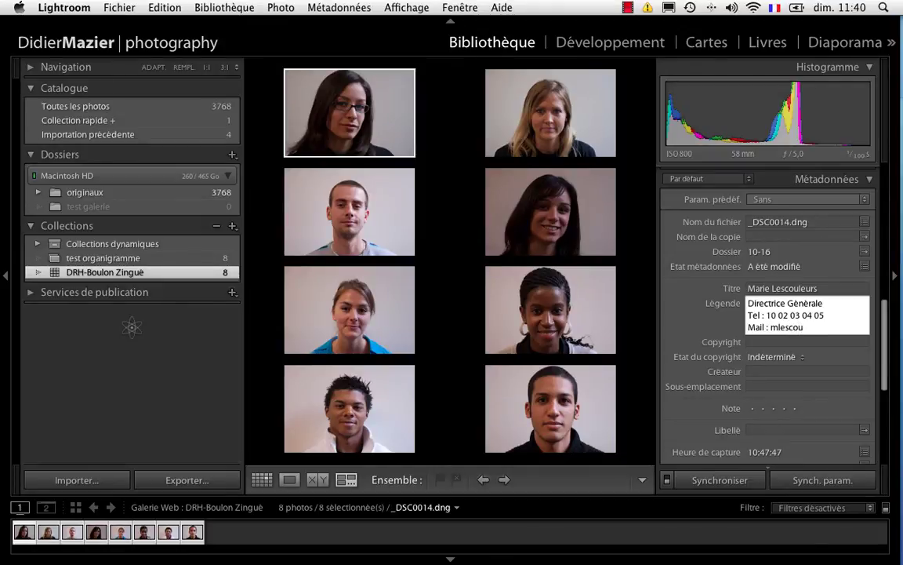
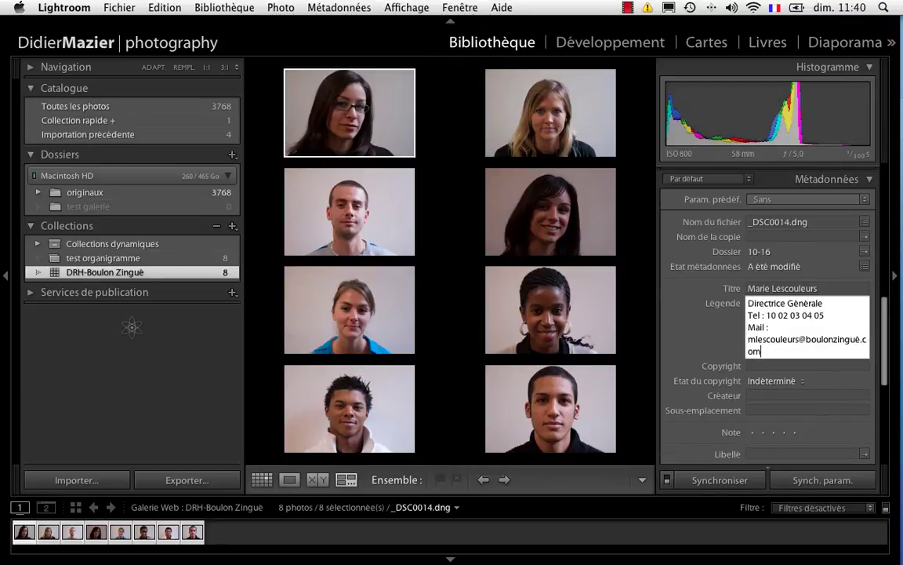
left_click(892, 42)
- Switch to the Web module and scroll through the HTML gallery settings panels
left_click(843, 76)
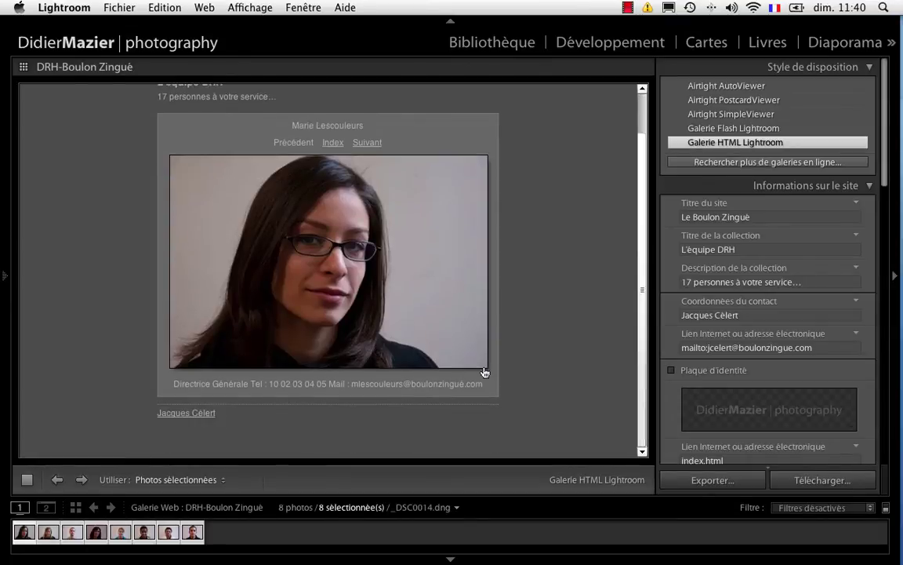
scroll(469, 391, "down", 2)
scroll(836, 340, "down", 5)
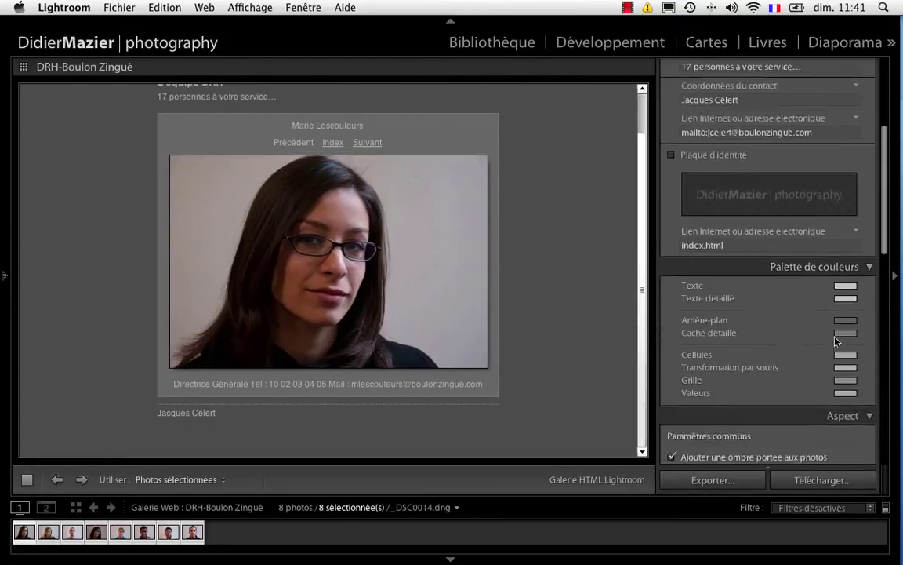
scroll(836, 341, "down", 7)
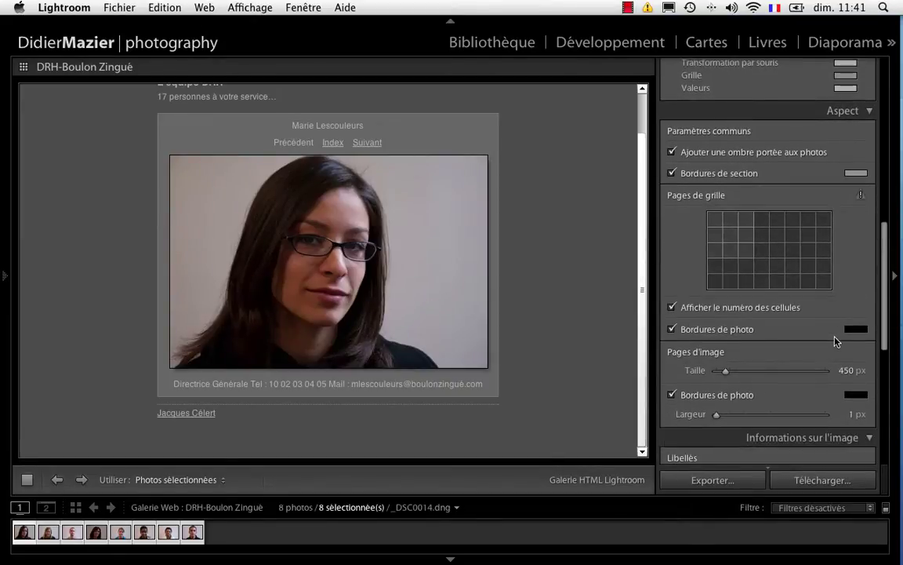
scroll(836, 340, "down", 1)
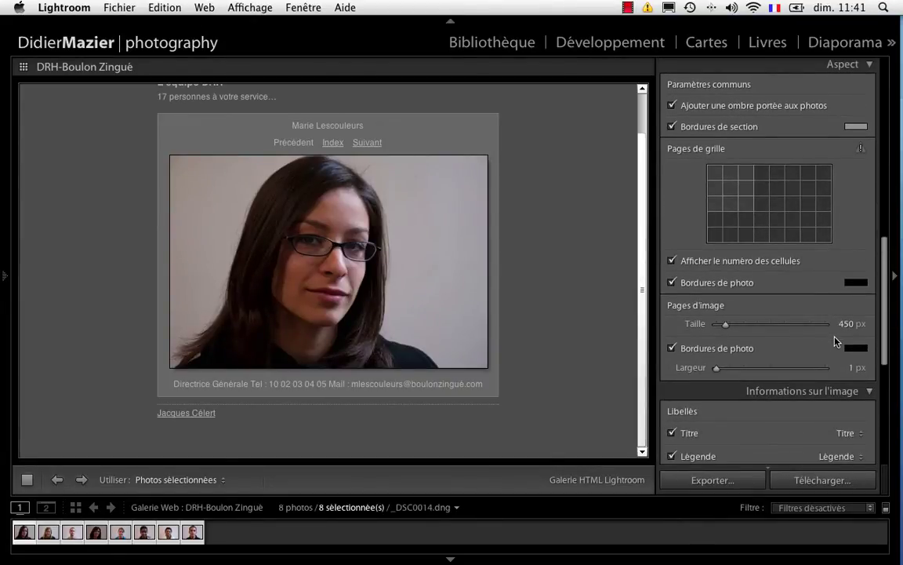
scroll(836, 340, "down", 2)
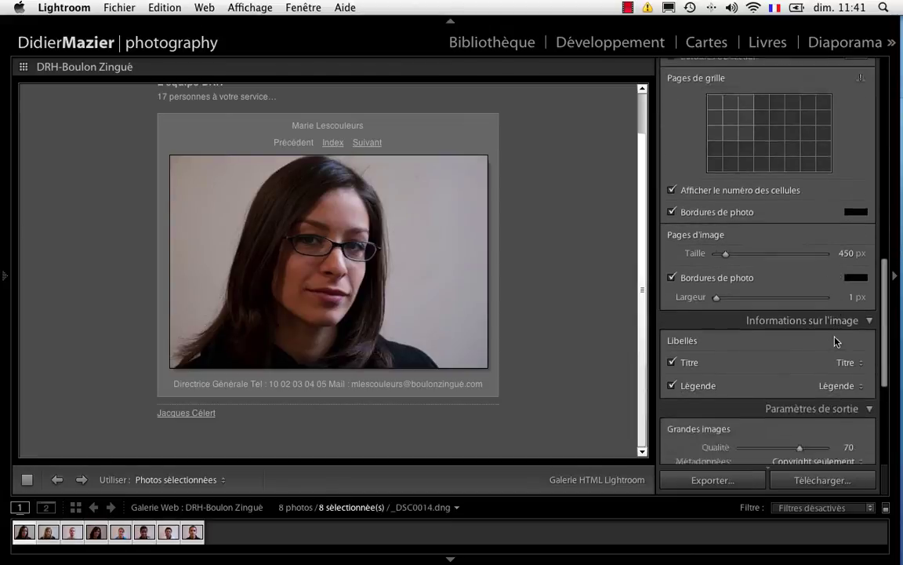
scroll(836, 340, "down", 5)
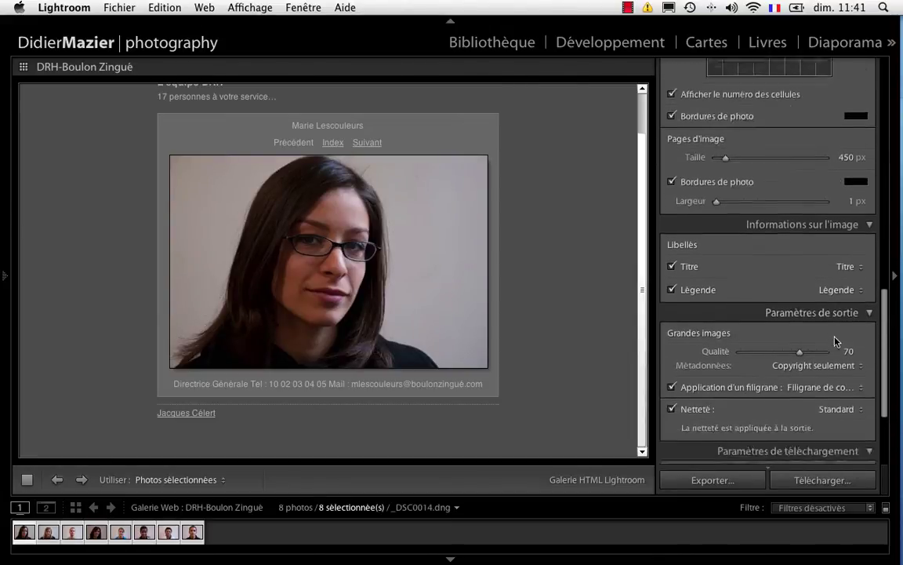
scroll(836, 340, "down", 2)
scroll(836, 340, "up", 7)
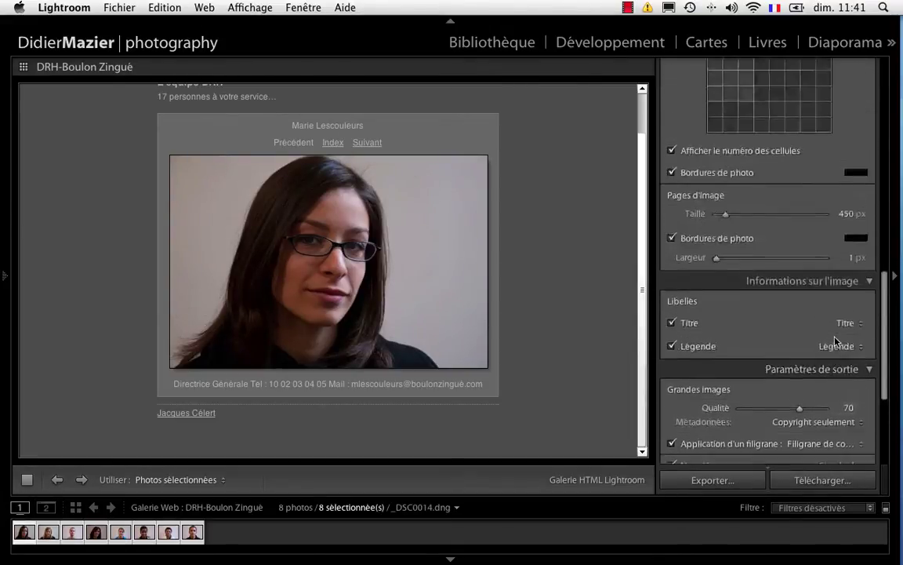
scroll(836, 341, "up", 1)
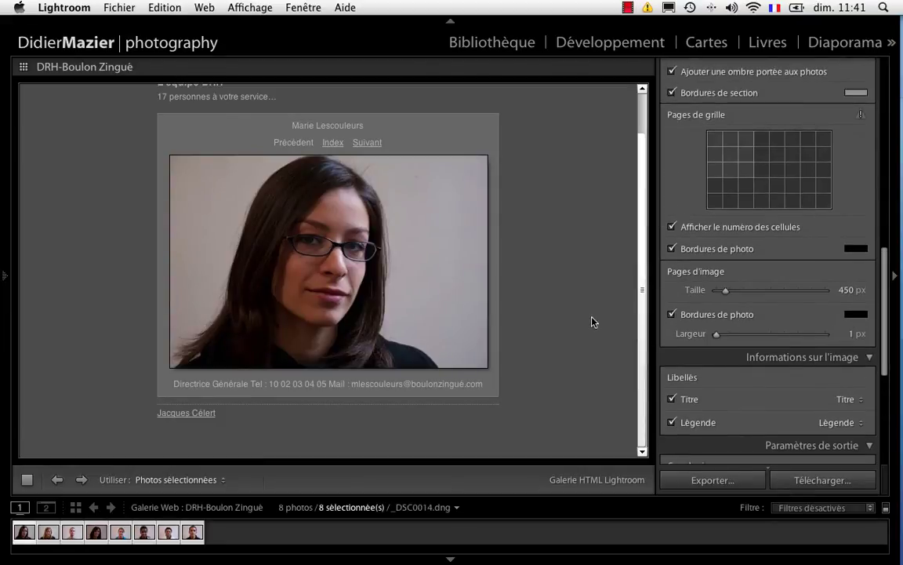
- Make the image-page photo borders white and 3 px wide, and set photo size to 507 px
left_click(856, 314)
left_click(688, 294)
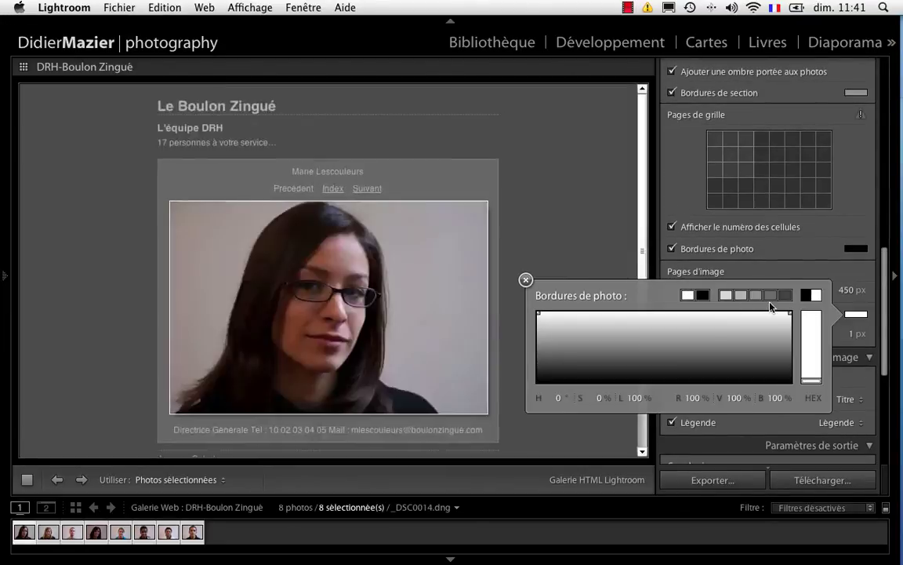
left_click(846, 307)
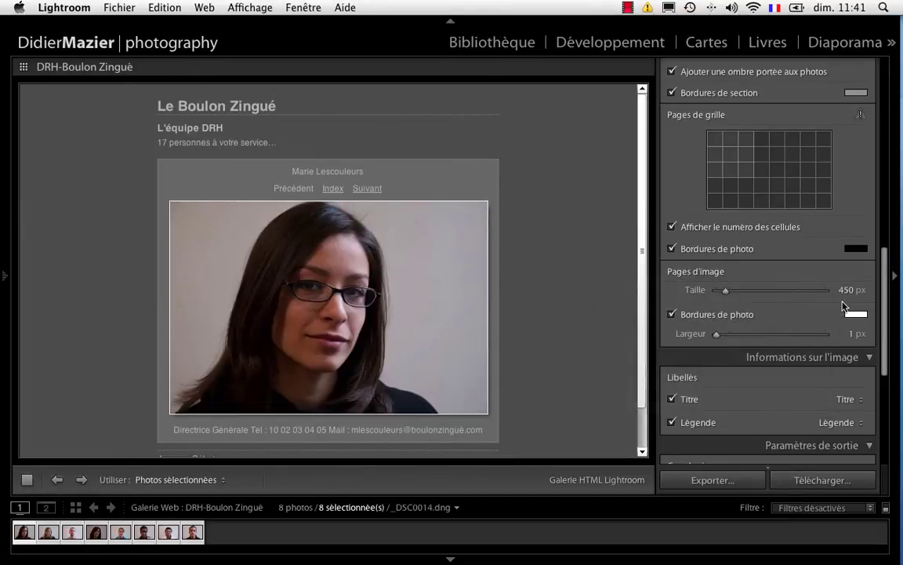
left_click_drag(716, 335, 720, 337)
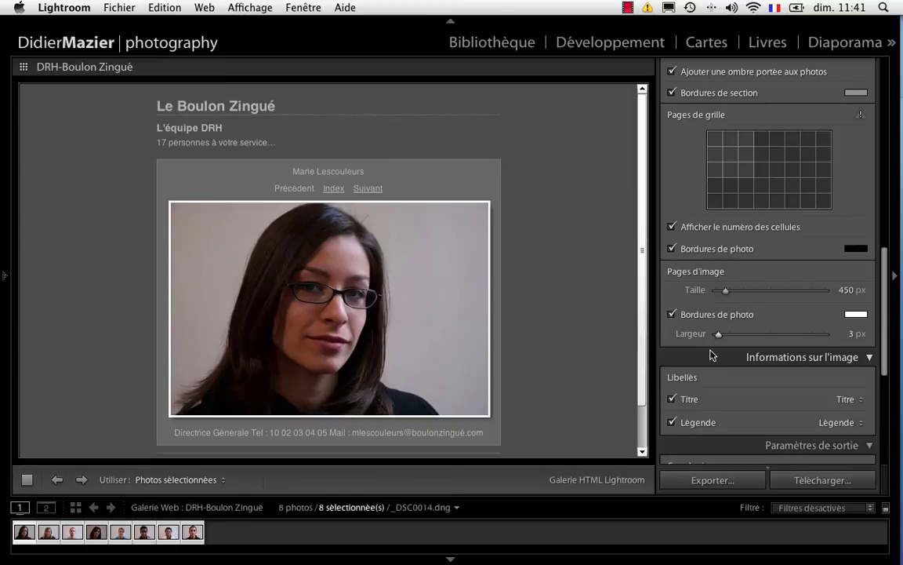
scroll(705, 314, "up", 1)
left_click_drag(725, 309, 730, 310)
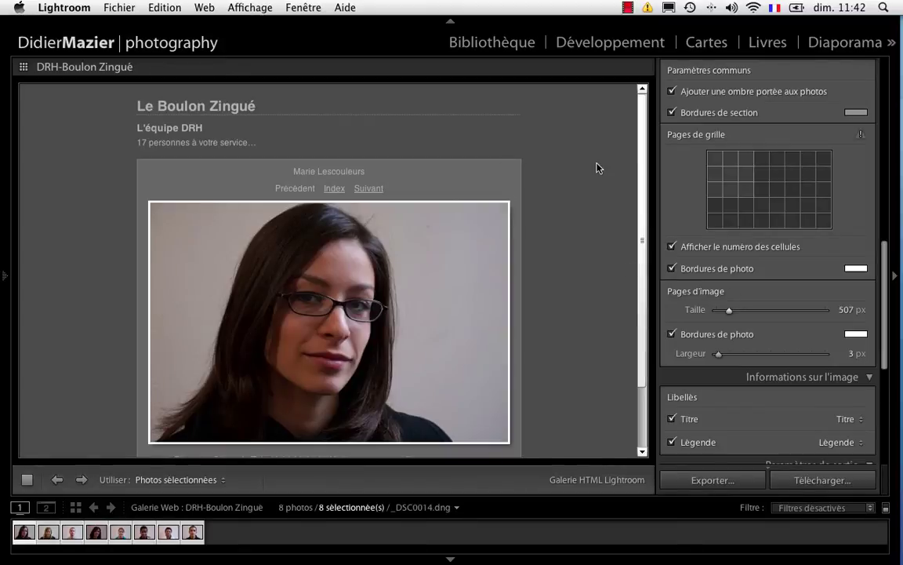
left_click_drag(885, 270, 888, 67)
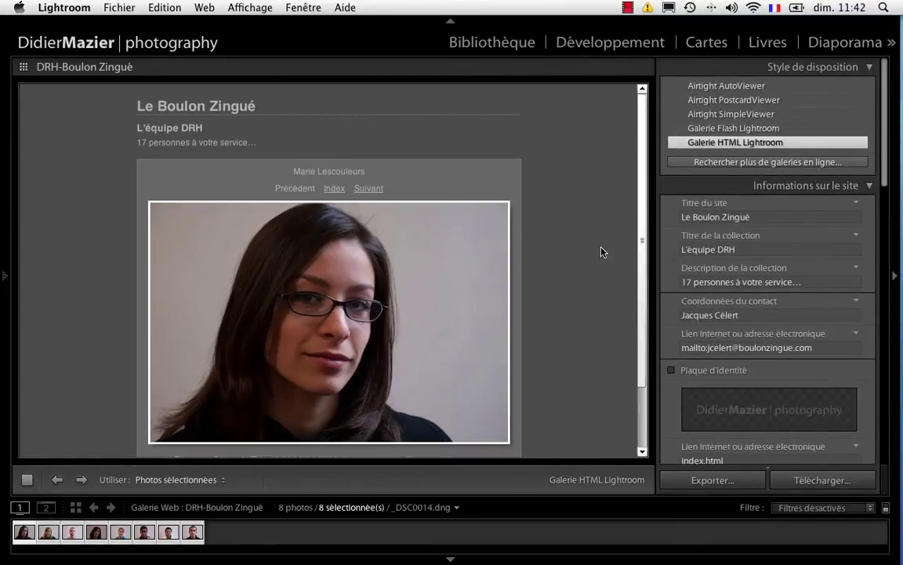
scroll(587, 250, "down", 3)
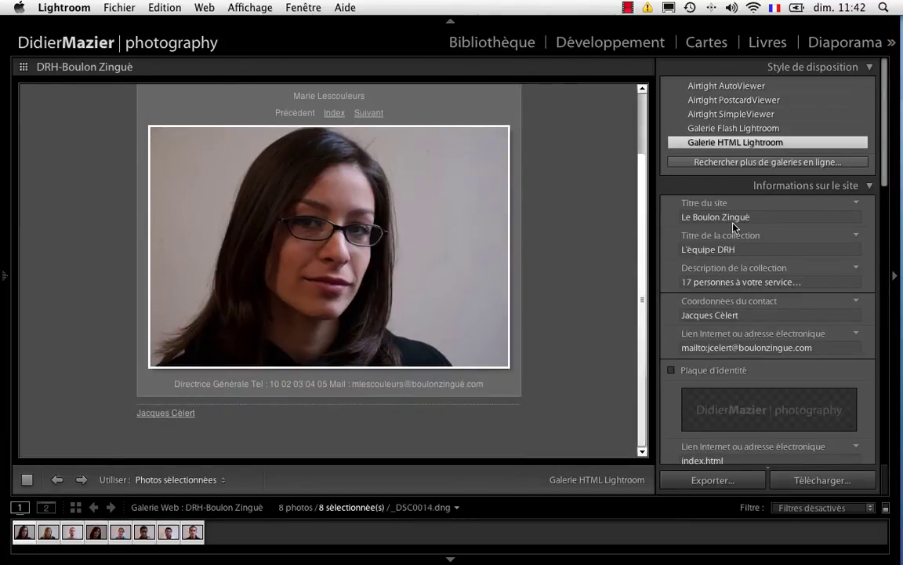
- Switch the gallery layout style to Airtight SimpleViewer
left_click(710, 116)
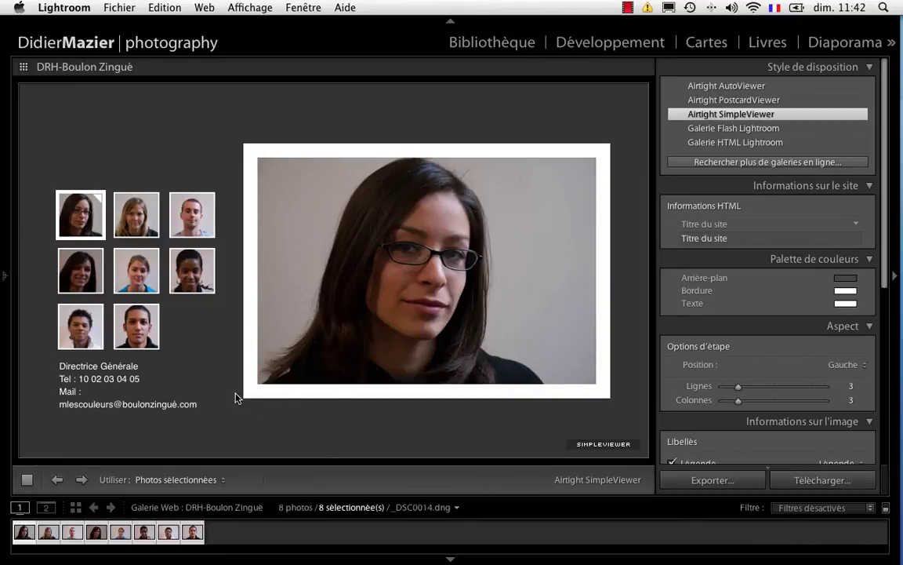
scroll(837, 383, "down", 3)
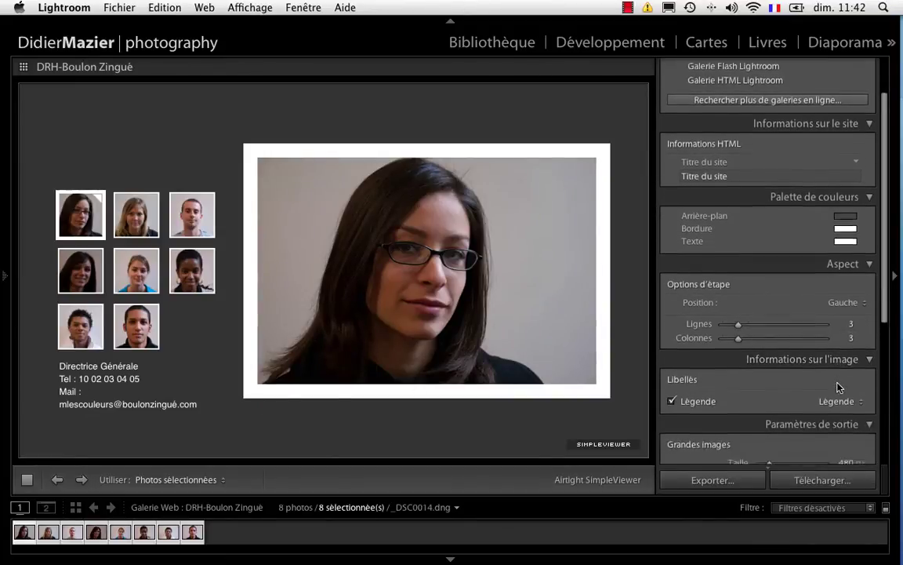
scroll(837, 387, "down", 4)
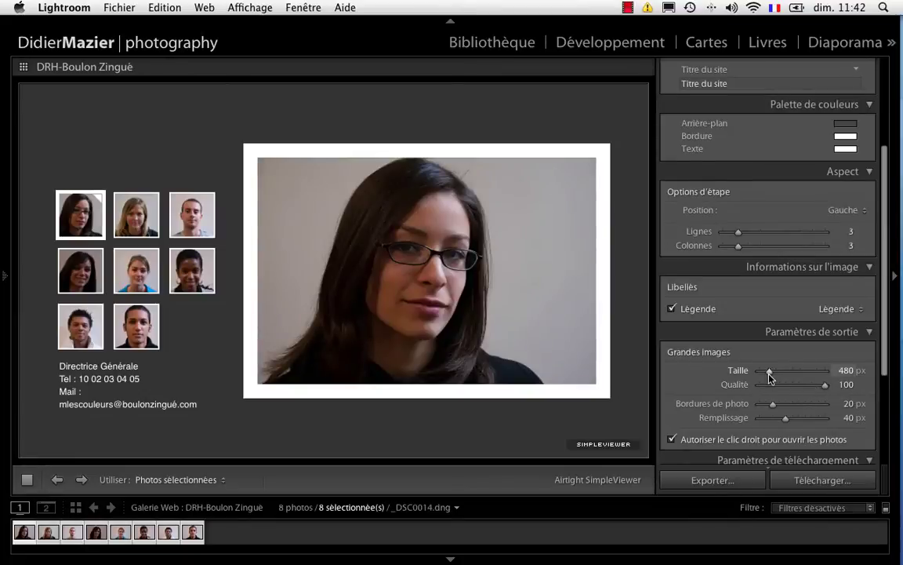
- Set large images to 300 px, padding to 27 and photo borders to 6 px
left_click_drag(769, 372, 764, 372)
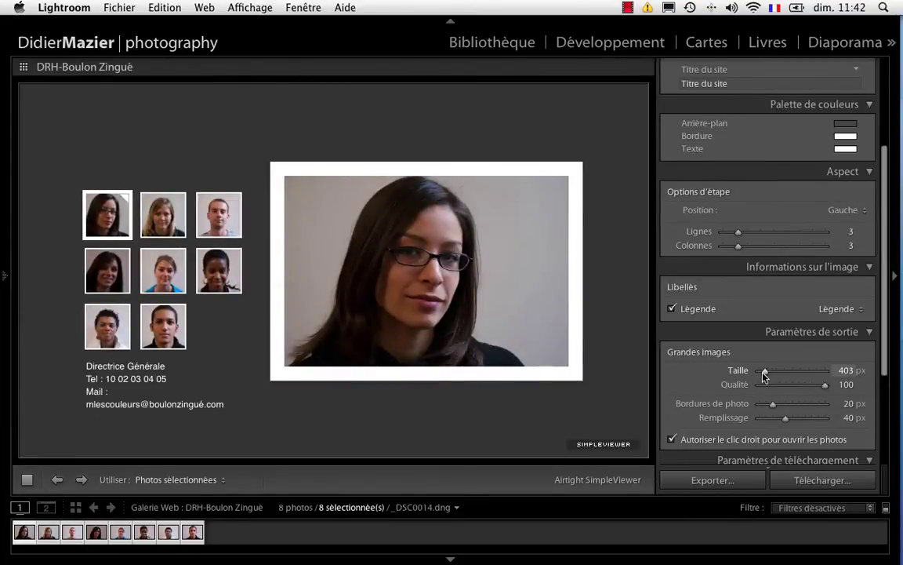
left_click_drag(764, 372, 777, 386)
scroll(784, 413, "down", 1)
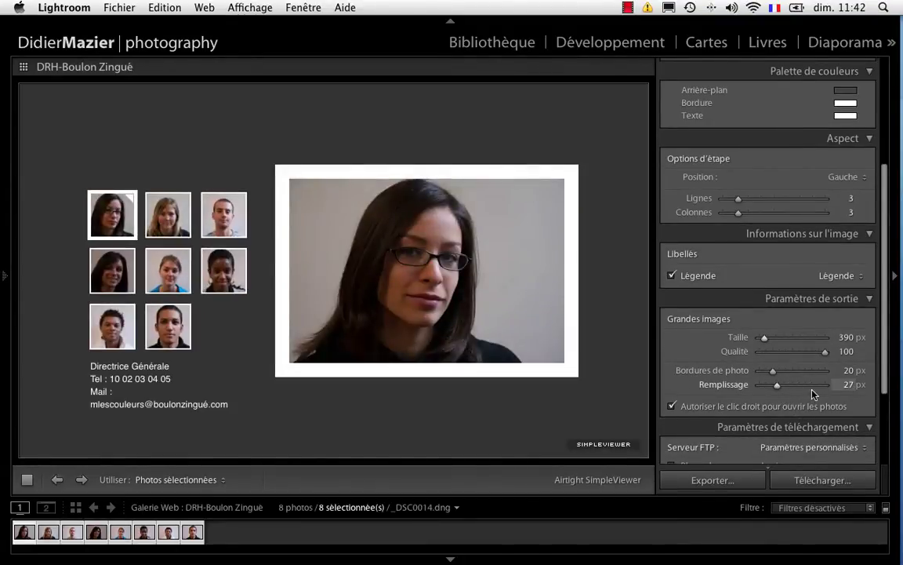
scroll(816, 394, "down", 1)
scroll(816, 393, "down", 1)
left_click_drag(773, 317, 765, 320)
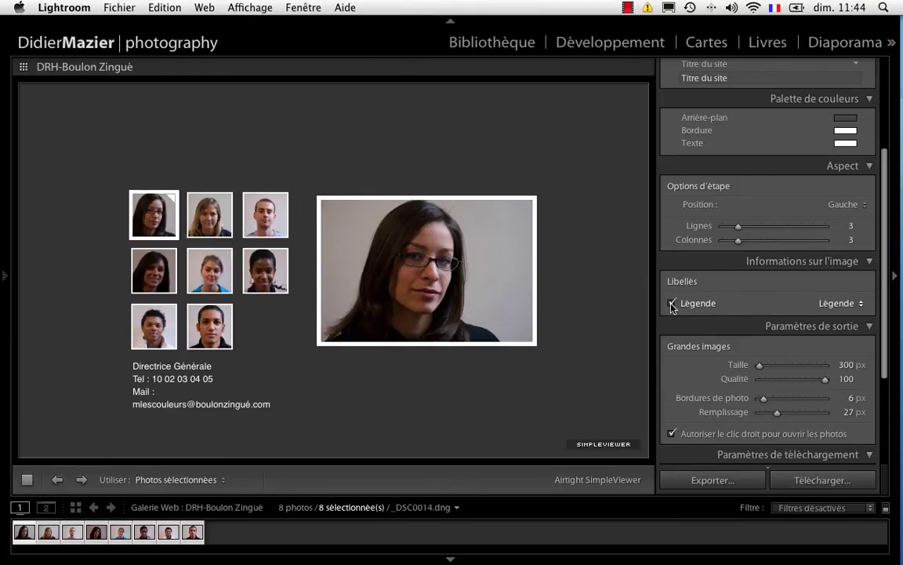
- Edit the caption template to insert the Titre token before the Légende token
left_click(855, 304)
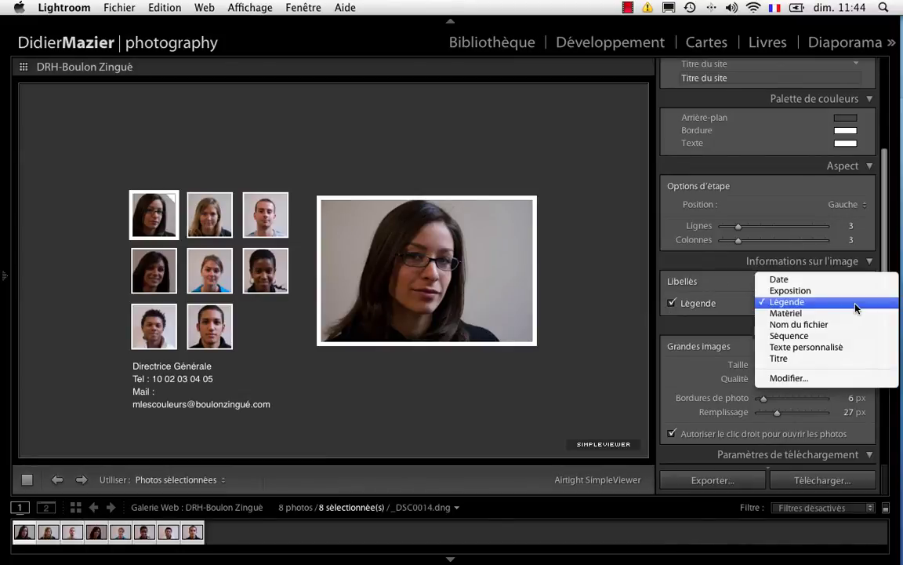
left_click(846, 378)
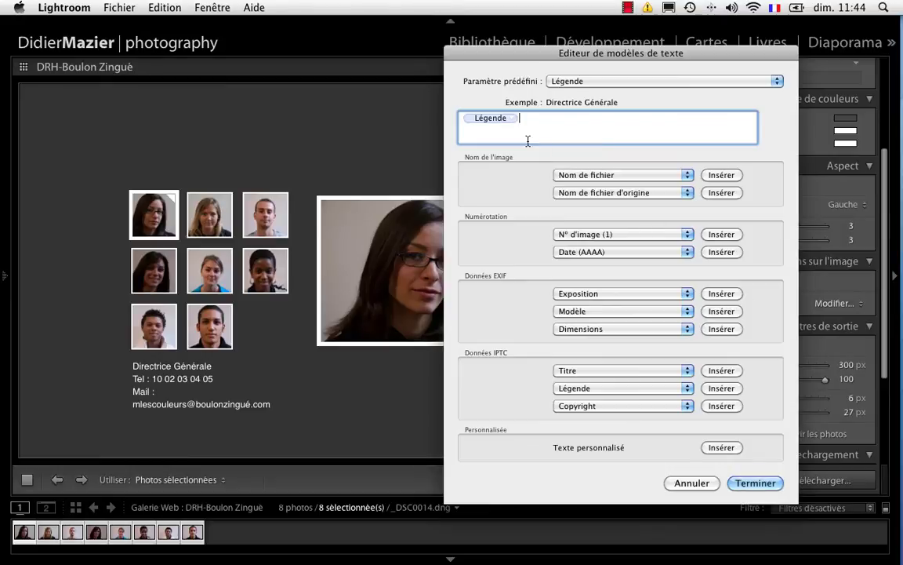
left_click(465, 122)
left_click(528, 125)
key("Left")
left_click(721, 370)
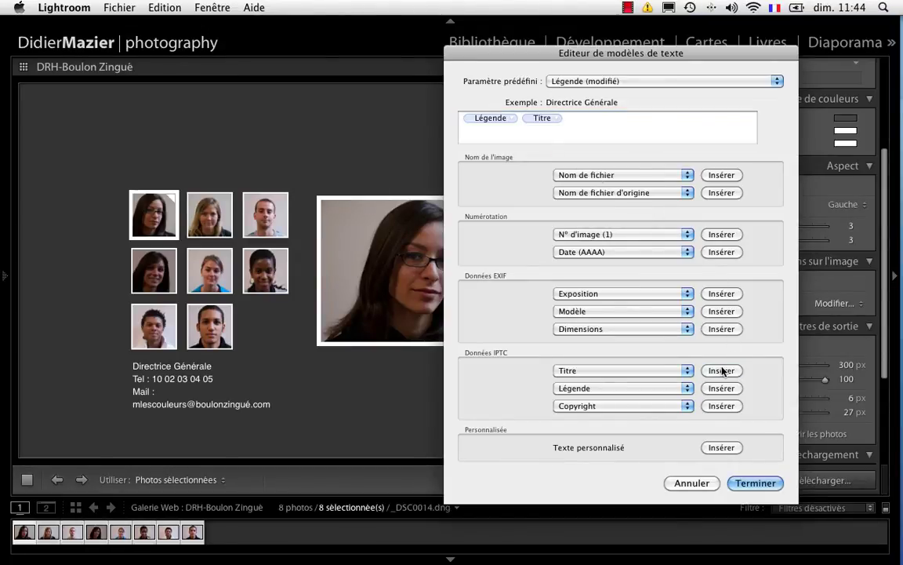
left_click_drag(490, 117, 566, 119)
left_click(756, 484)
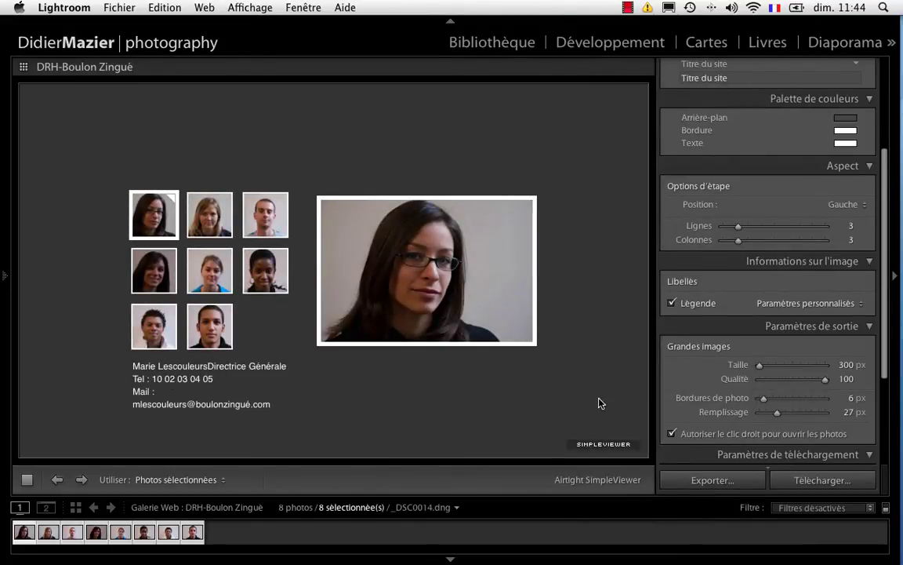
- Move the Légende token onto its own line below Titre in the caption template
left_click(861, 303)
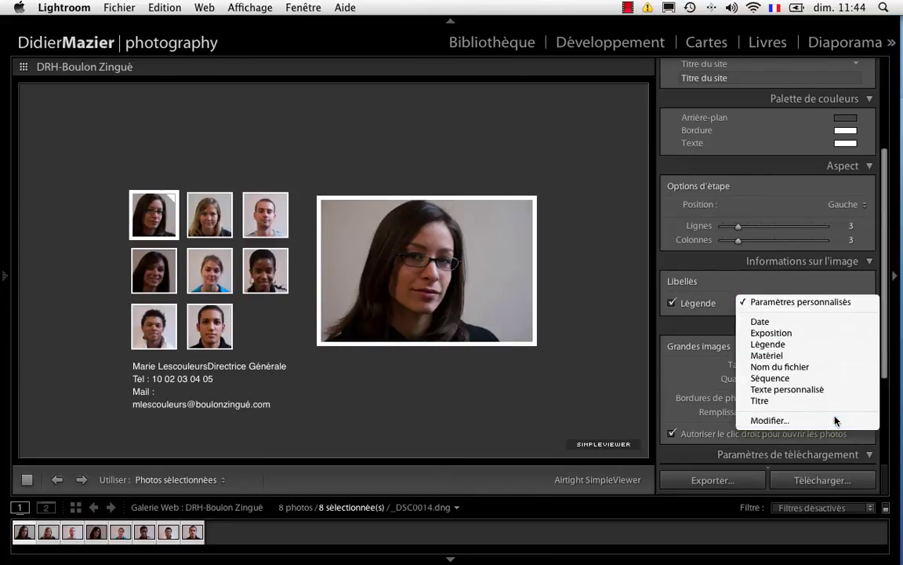
left_click(837, 421)
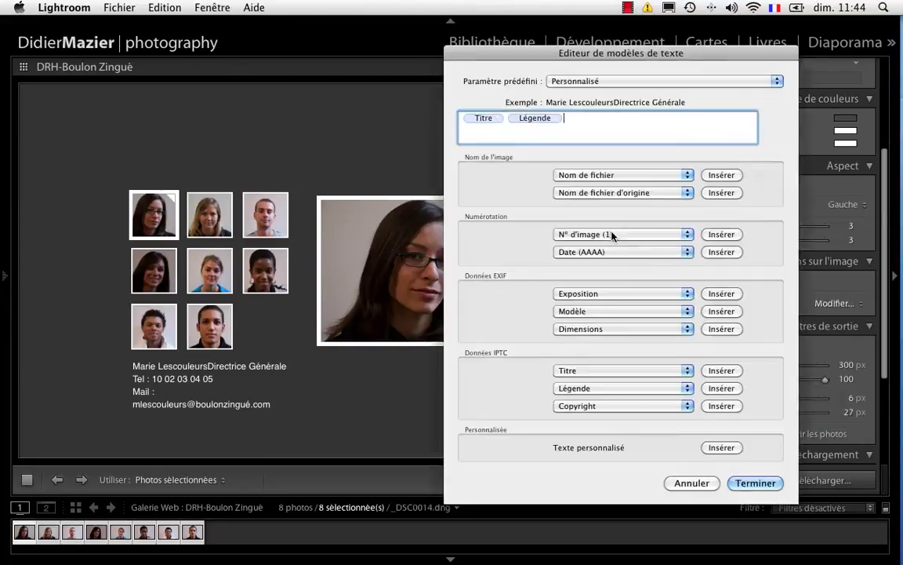
left_click(523, 118)
left_click(583, 118)
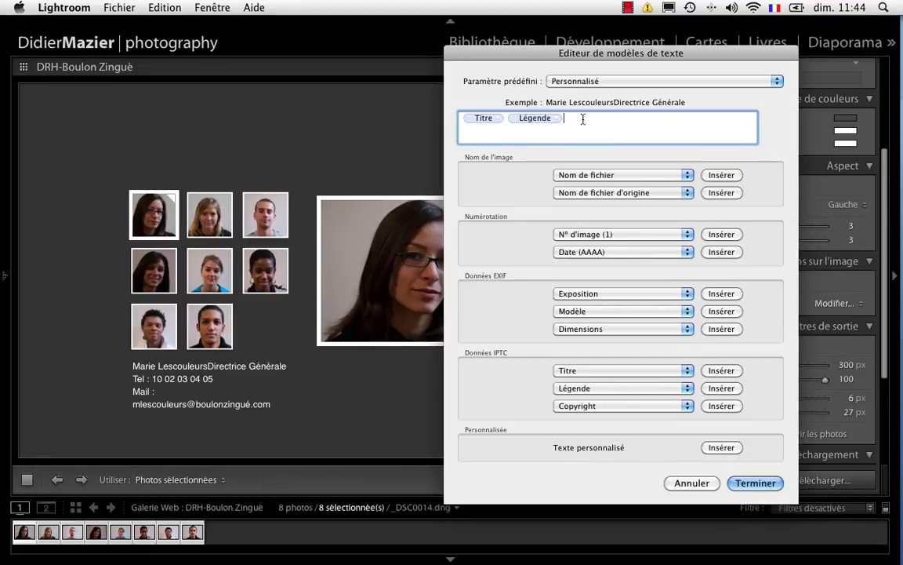
key("Left")
key("Return")
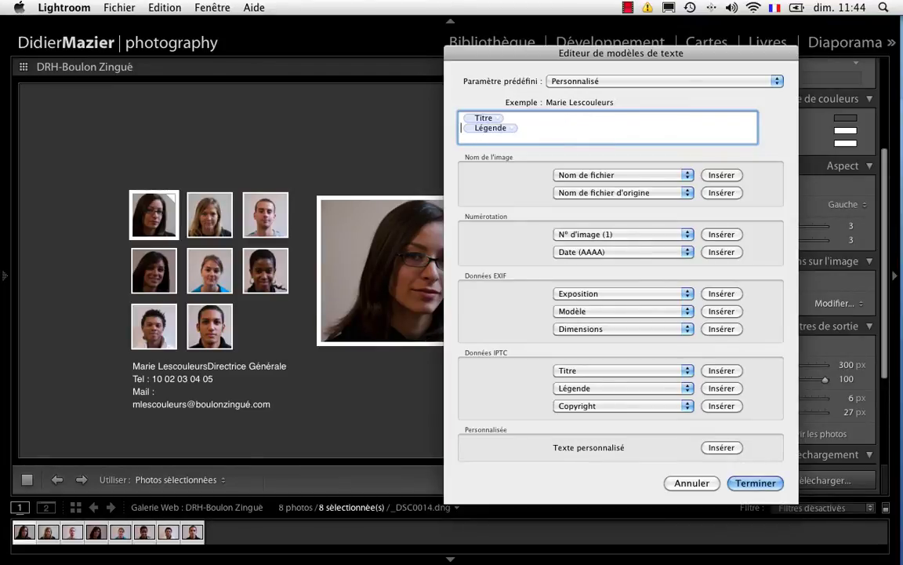
left_click(757, 484)
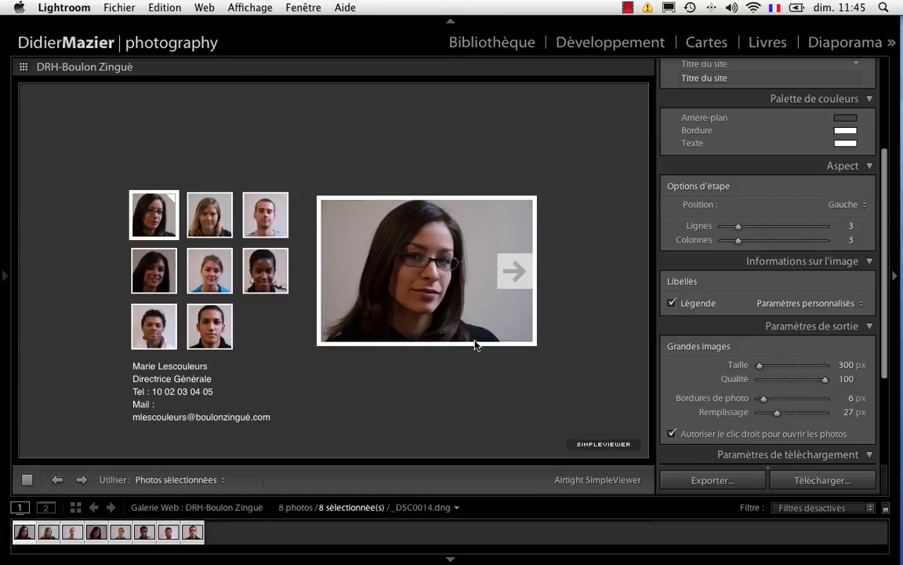
- In the Library, delete 'Mail :' from the first portrait's caption, then return to Web
left_click(492, 45)
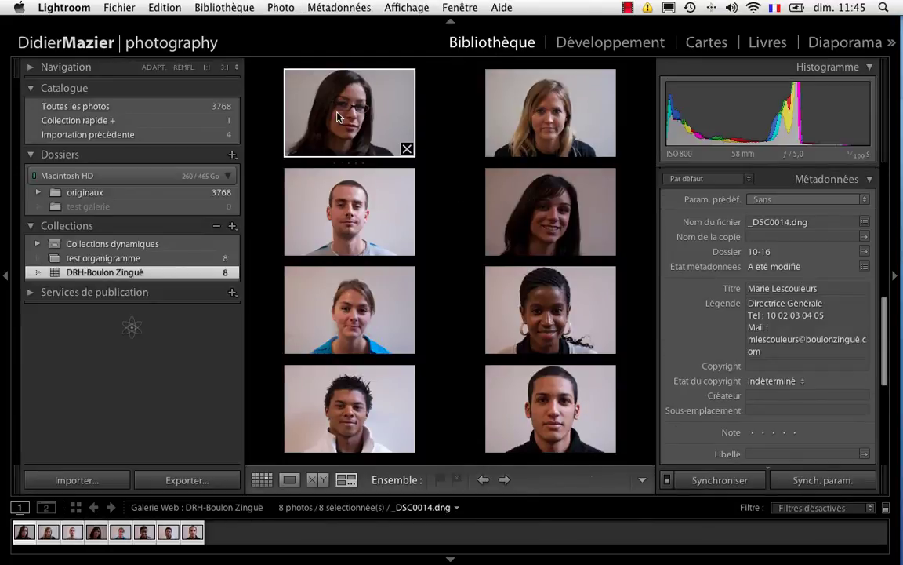
left_click(768, 334)
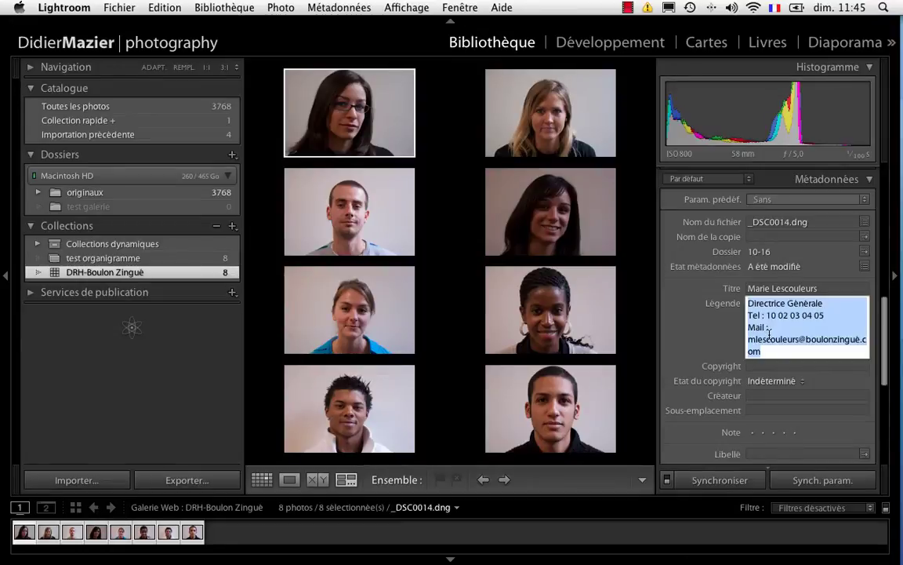
left_click(748, 340)
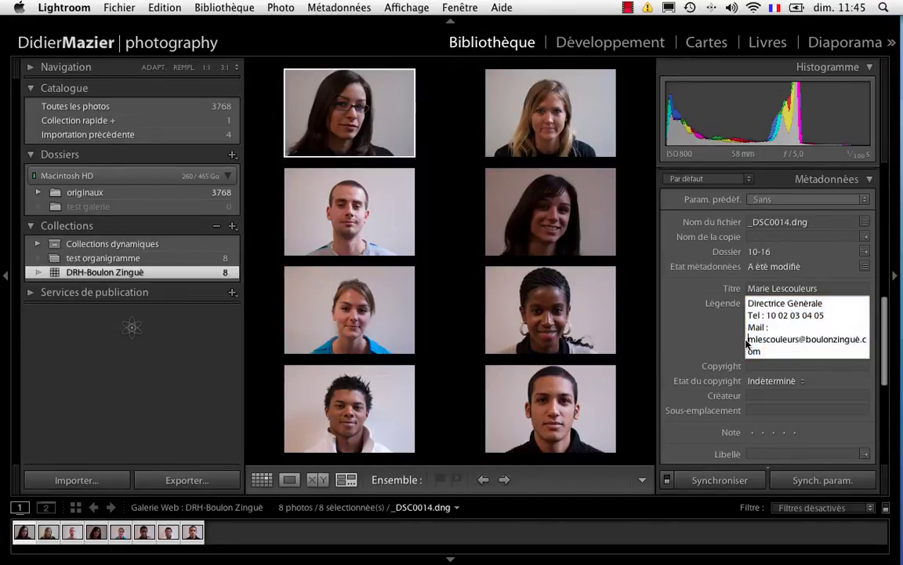
key("BackSpace")
key("BackSpace")
key("BackSpace")
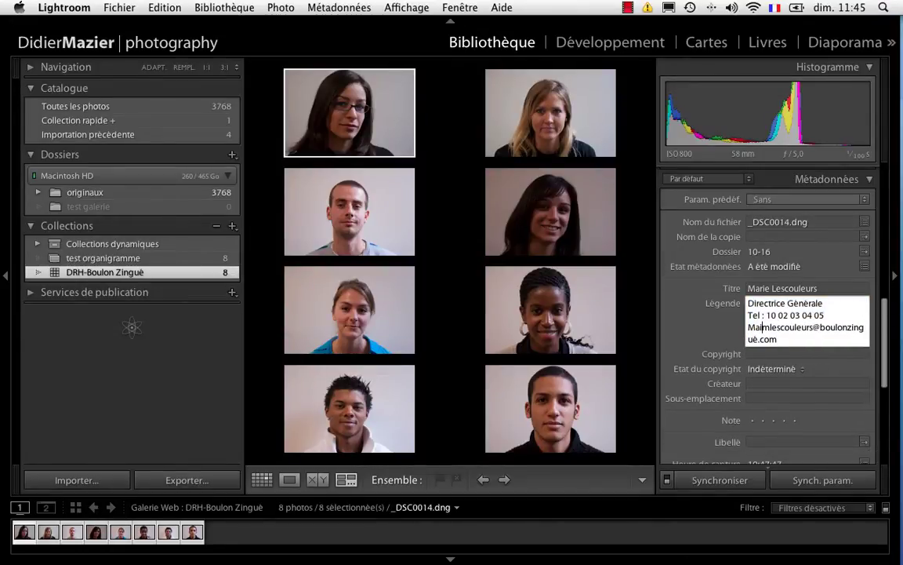
key("BackSpace")
key("BackSpace")
key("BackSpace")
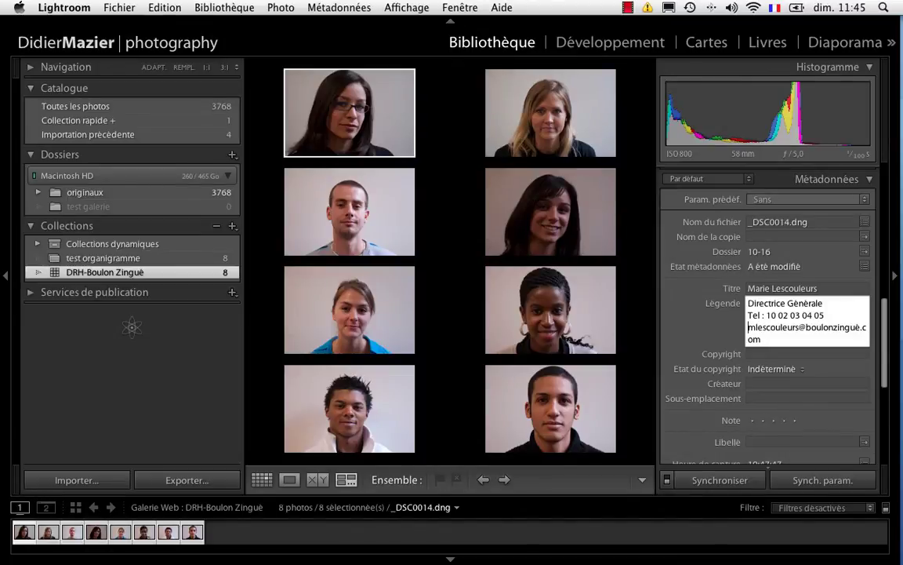
left_click(892, 49)
left_click(843, 75)
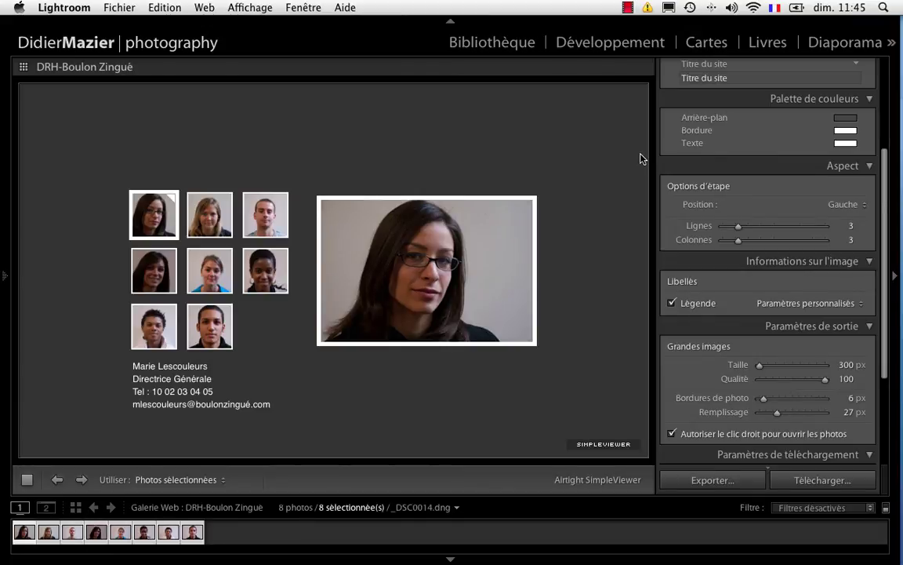
- Export the web gallery to a new desktop folder named 'Organigramme test'
scroll(753, 280, "down", 5)
scroll(753, 280, "up", 5)
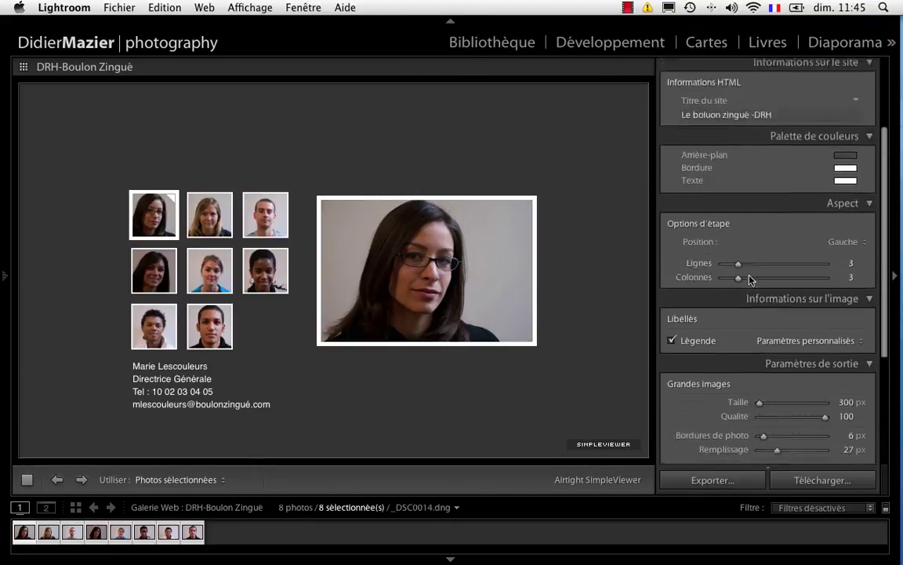
scroll(753, 280, "down", 5)
left_click(720, 487)
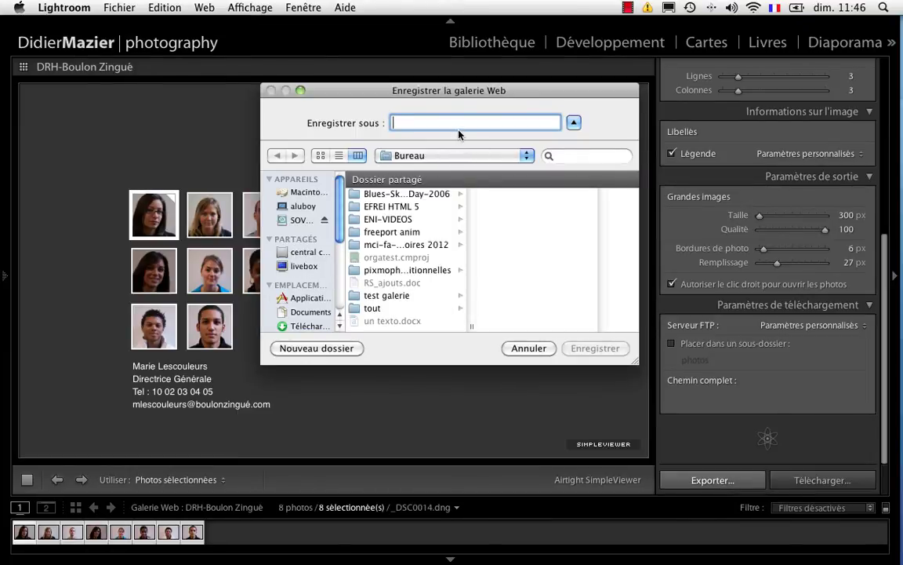
type("Organigr")
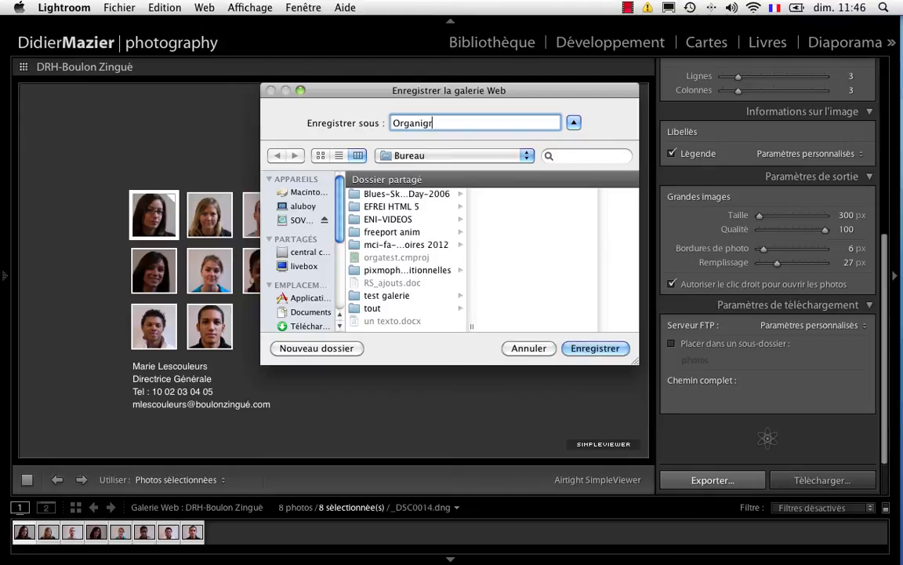
type("amme test")
left_click(593, 352)
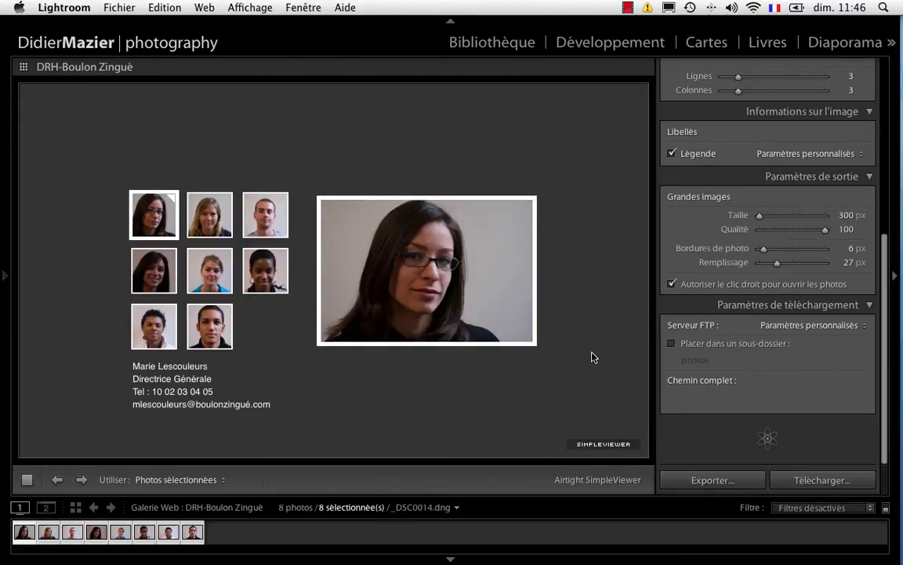
- Hide Lightroom and open the exported Organigramme test folder in Finder
left_click(116, 13)
mouse_move(64, 8)
left_click(104, 132)
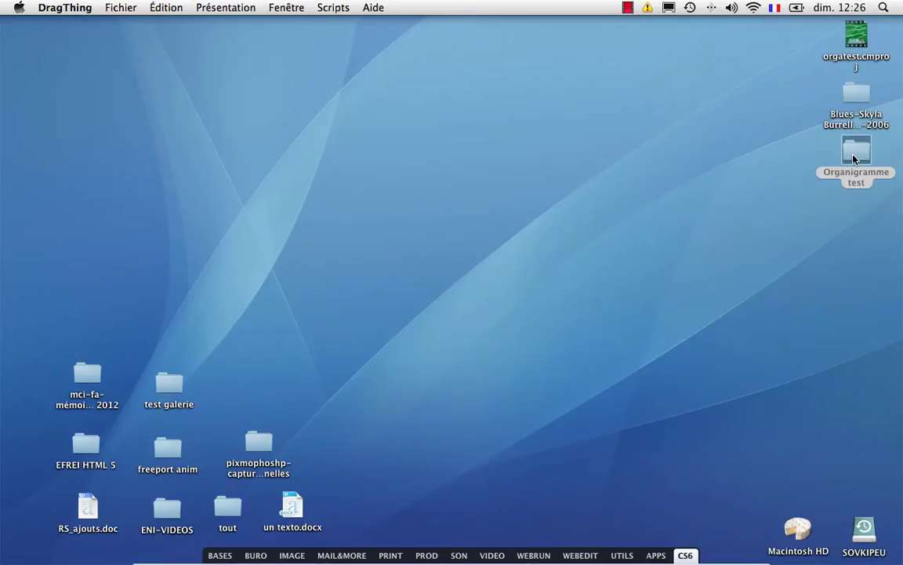
key("super+o")
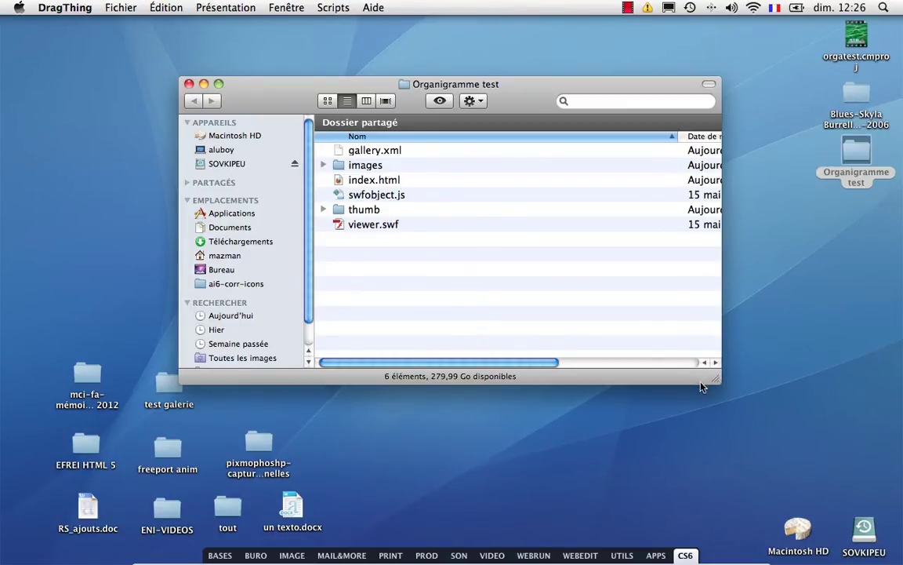
- Enlarge and raise the folder window, then check the portrait JPEGs inside the images folder
left_click_drag(715, 379, 886, 547)
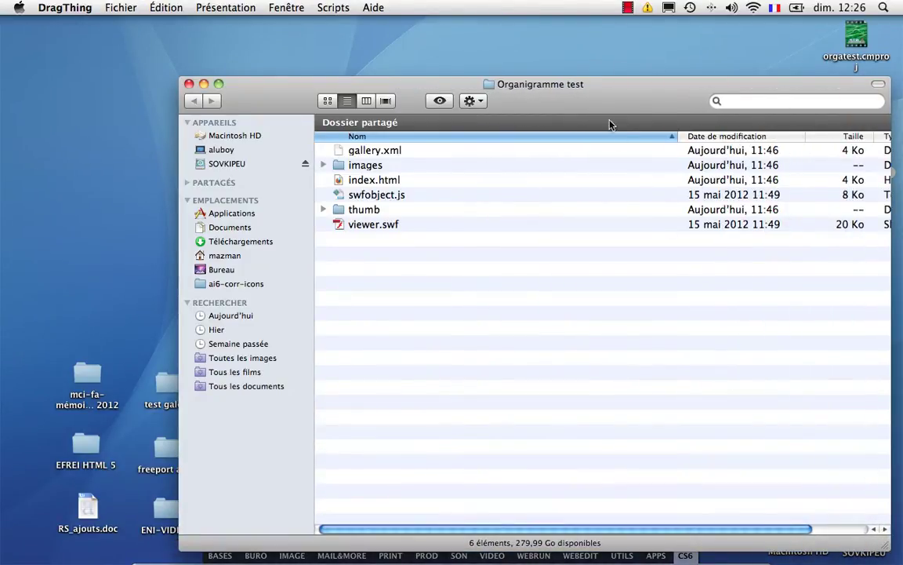
left_click_drag(611, 125, 605, 102)
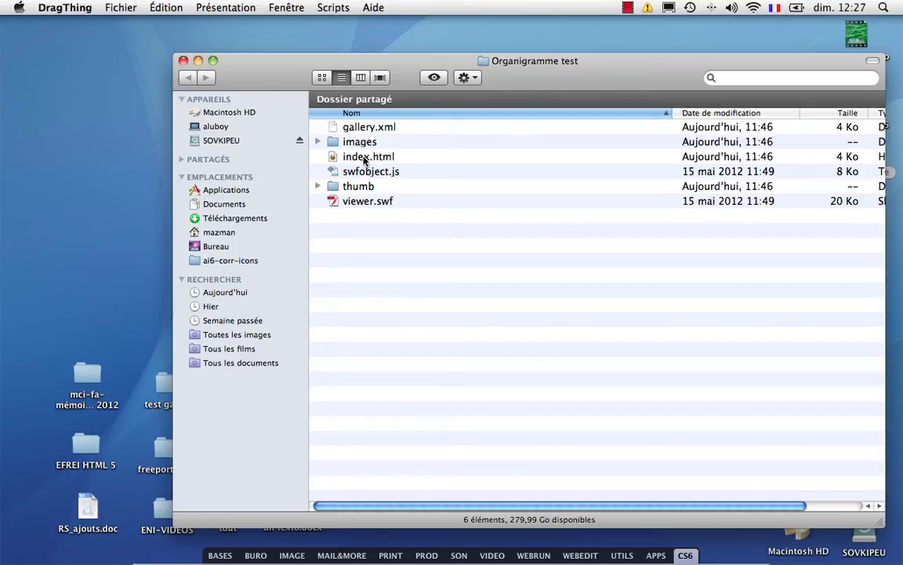
left_click(319, 142)
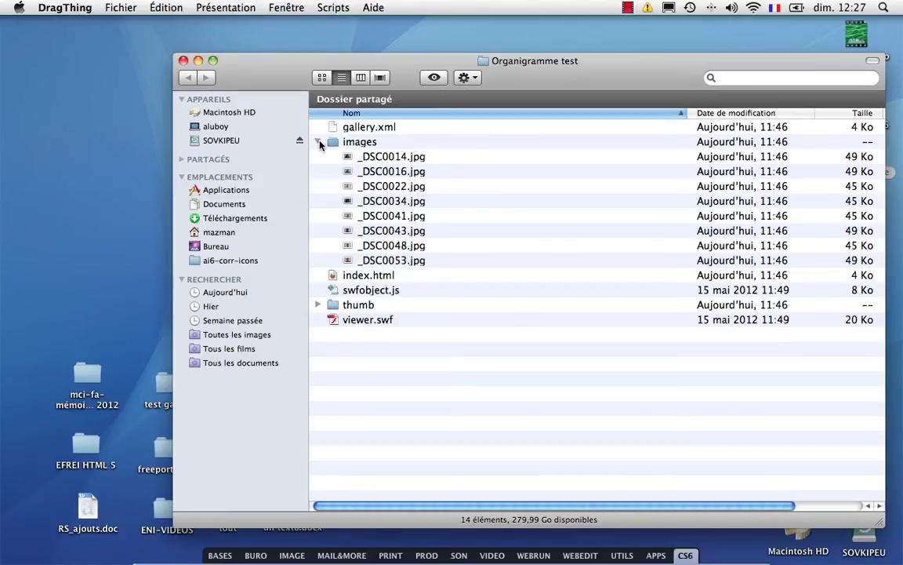
left_click(317, 142)
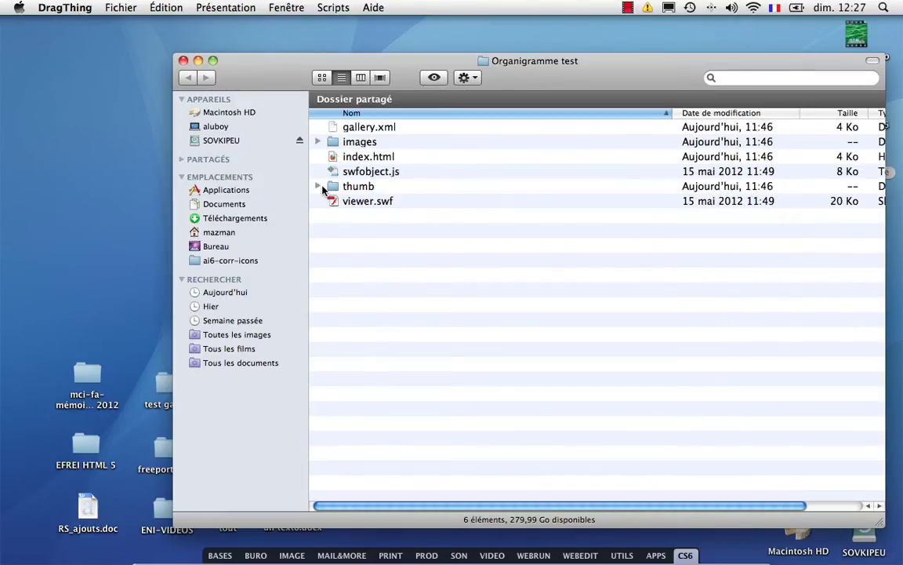
- Check the thumb folder's eight JPEGs, collapse it, and select index.html
left_click(322, 190)
left_click(318, 187)
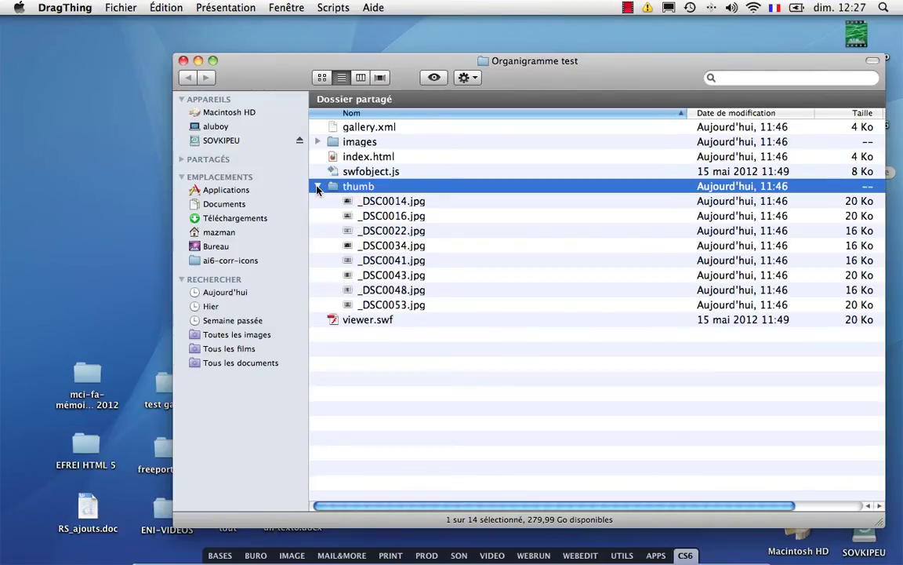
left_click(317, 187)
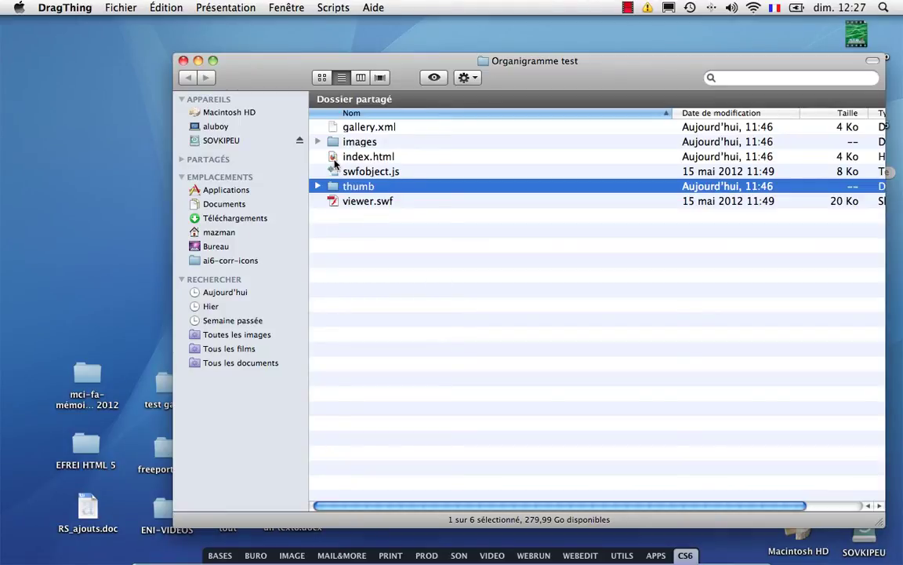
left_click(344, 158)
- Open index.html in Firefox and view the second and first portraits with their captions
right_click(344, 158)
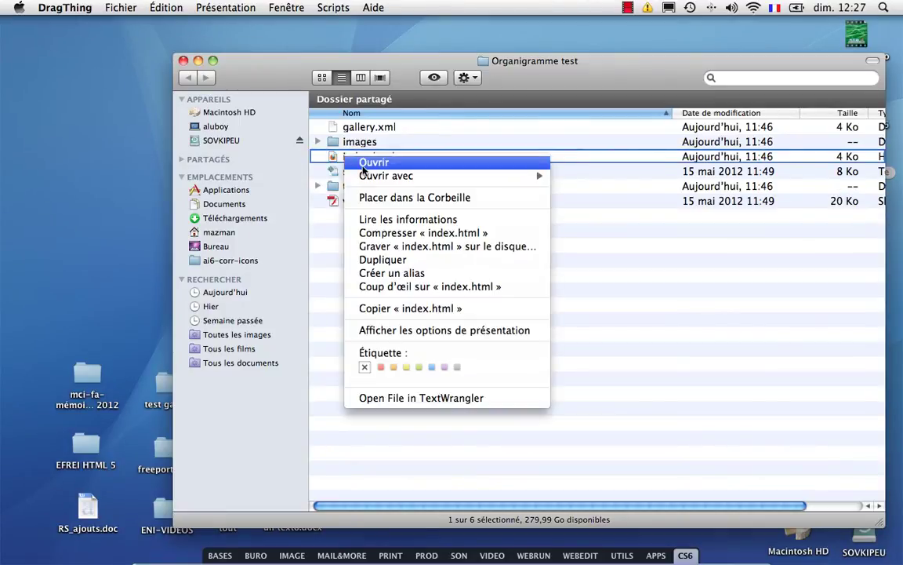
left_click(364, 166)
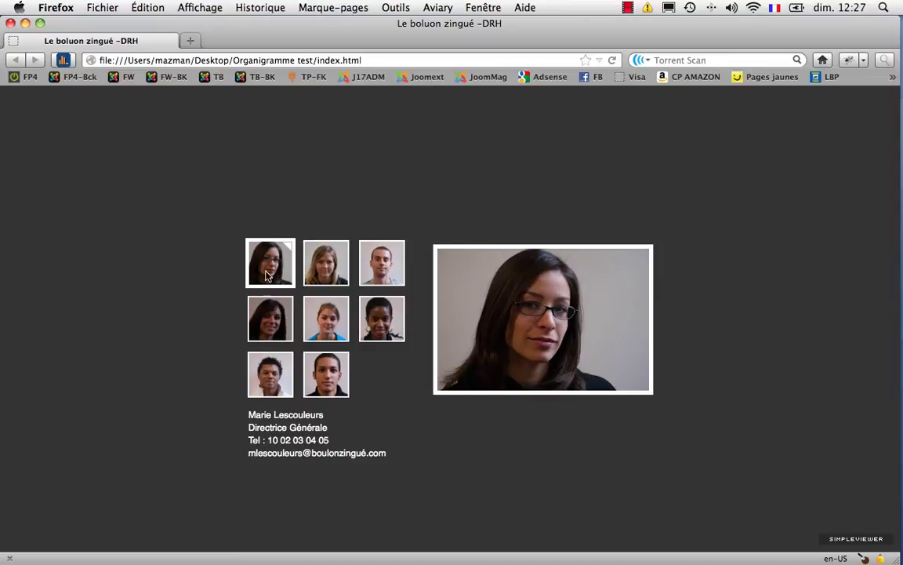
left_click(338, 277)
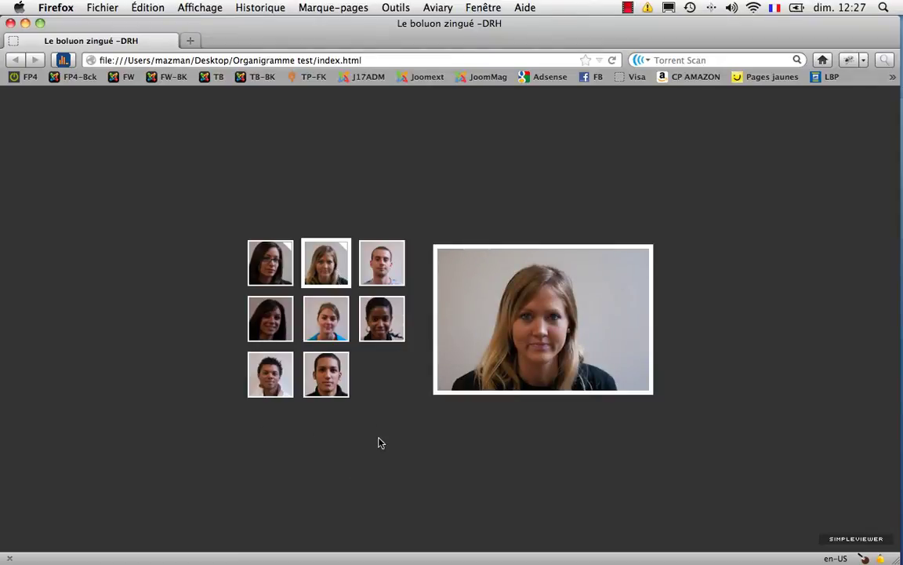
left_click(271, 265)
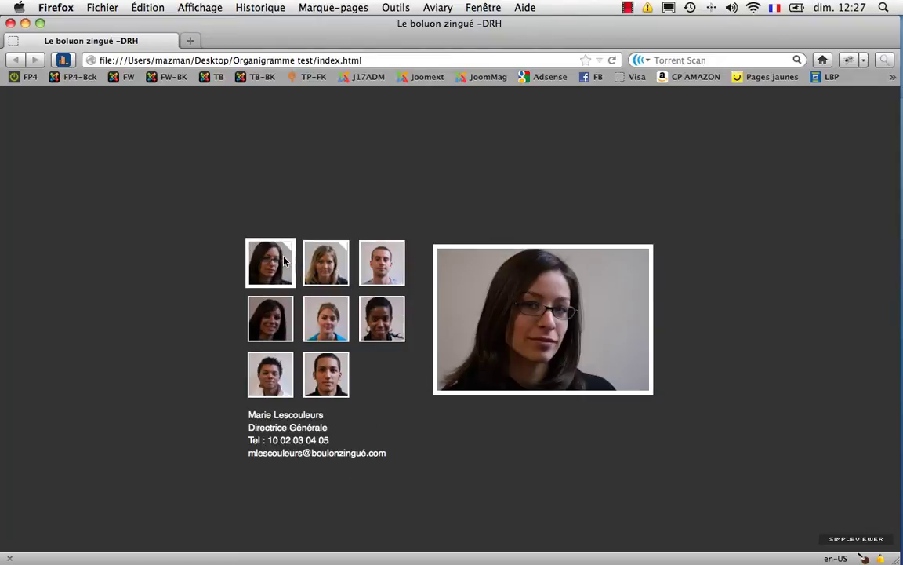